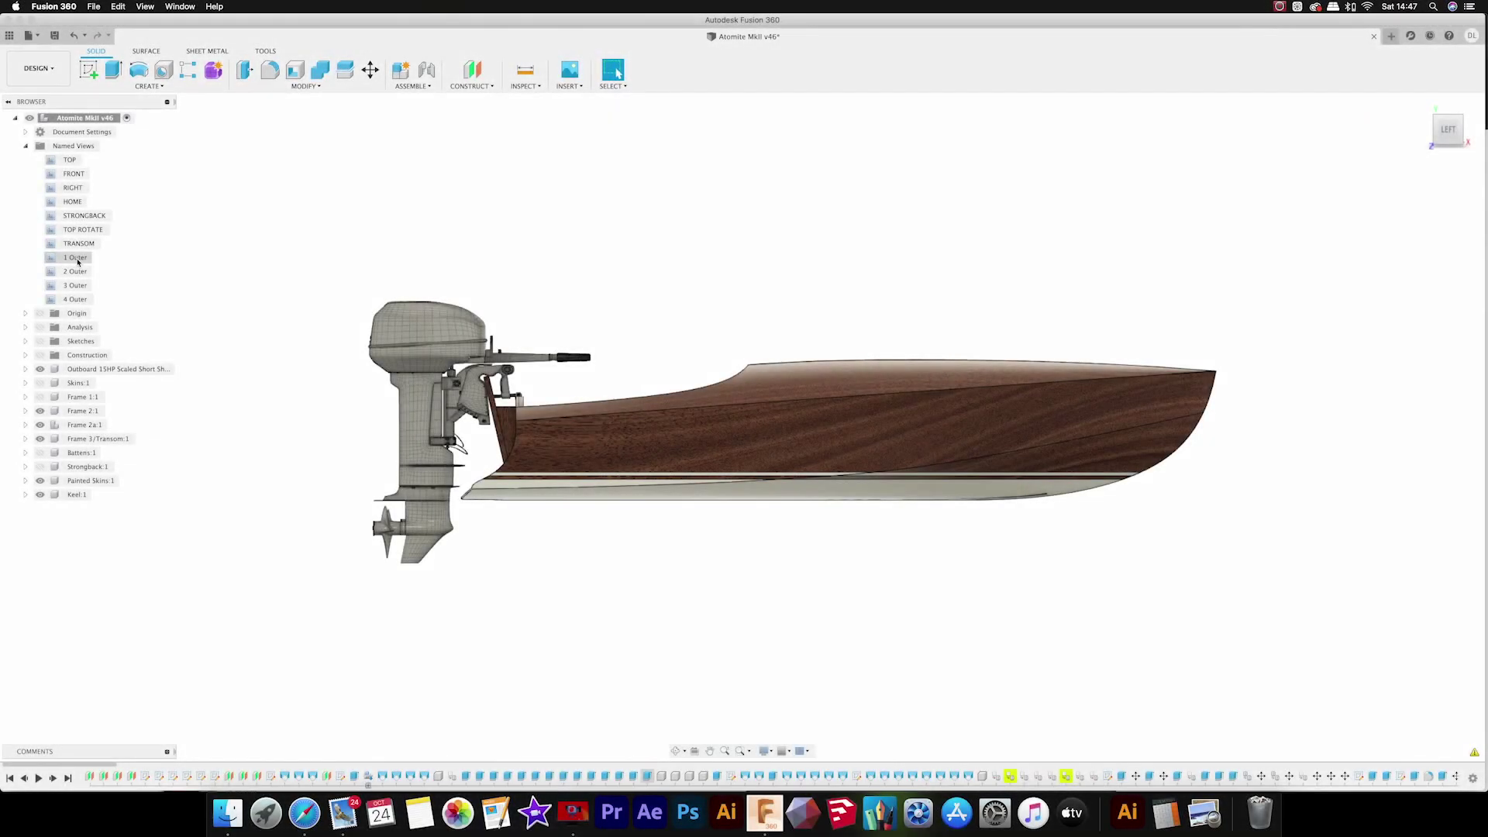
- Review the boat's exterior with the outboard motor by cycling through the saved views 1 Outer to 4 Outer
double_click(75, 272)
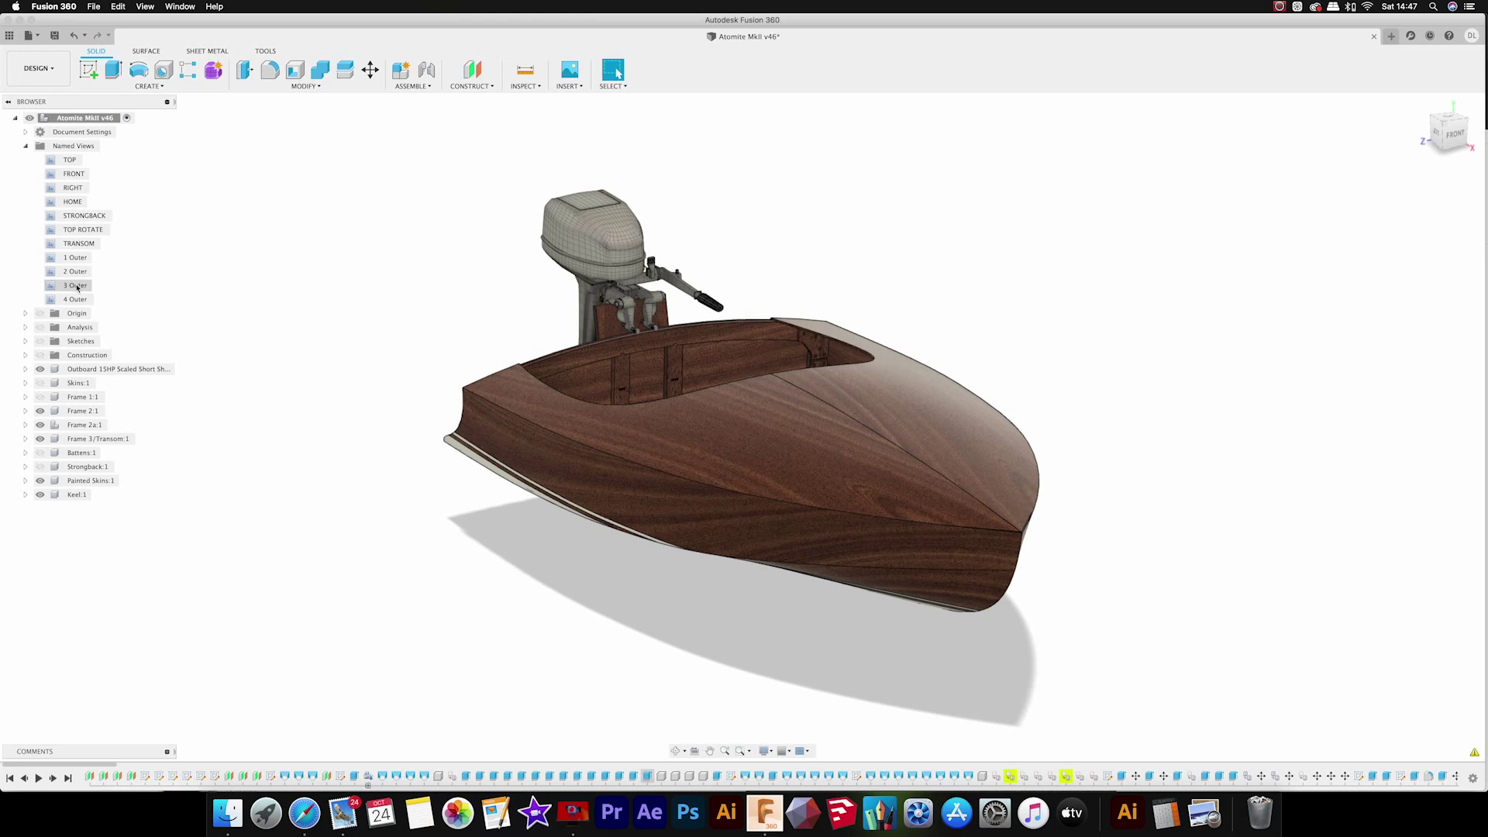
double_click(76, 286)
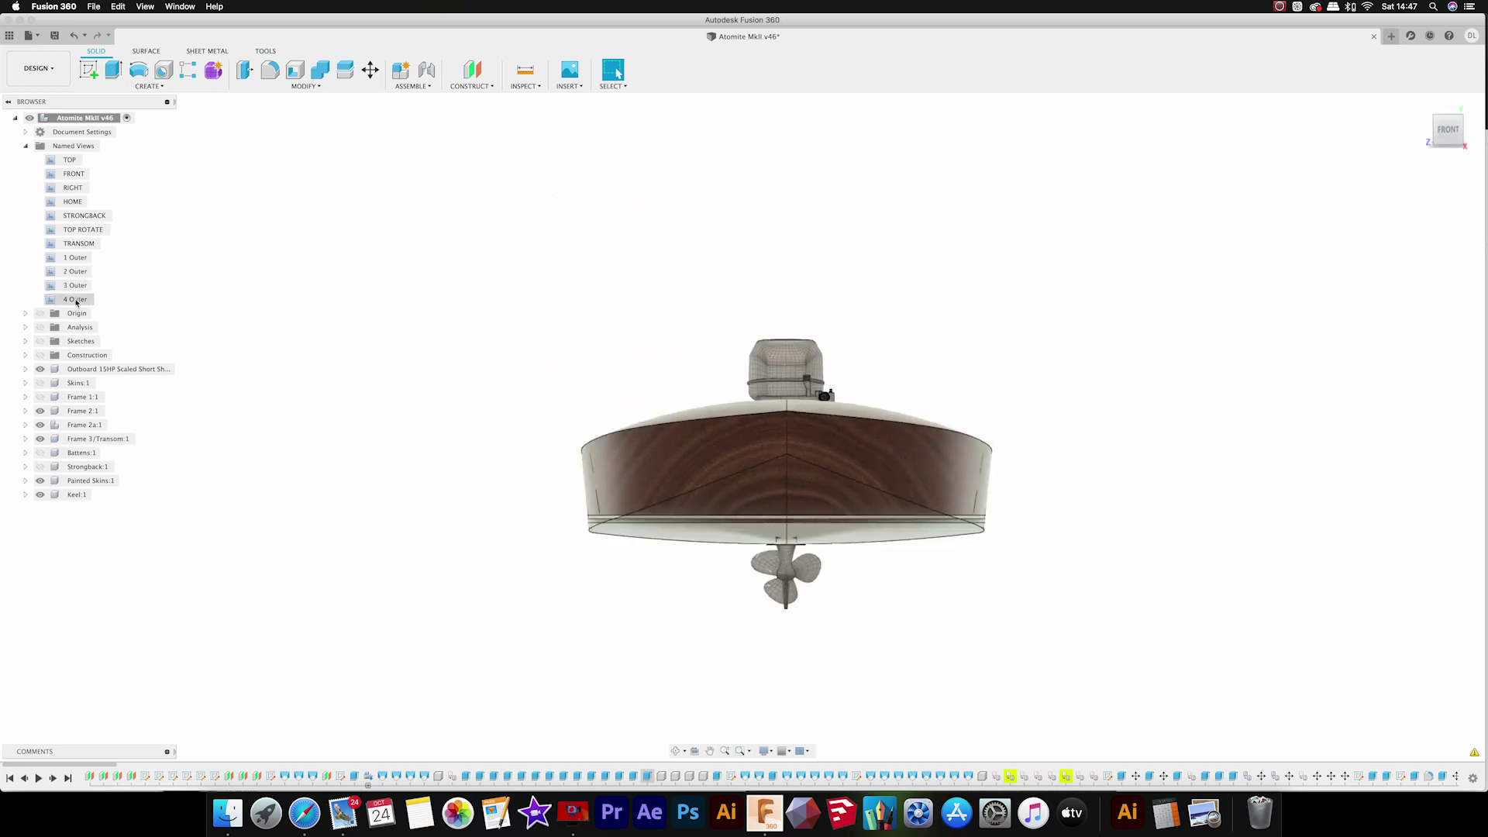
double_click(76, 300)
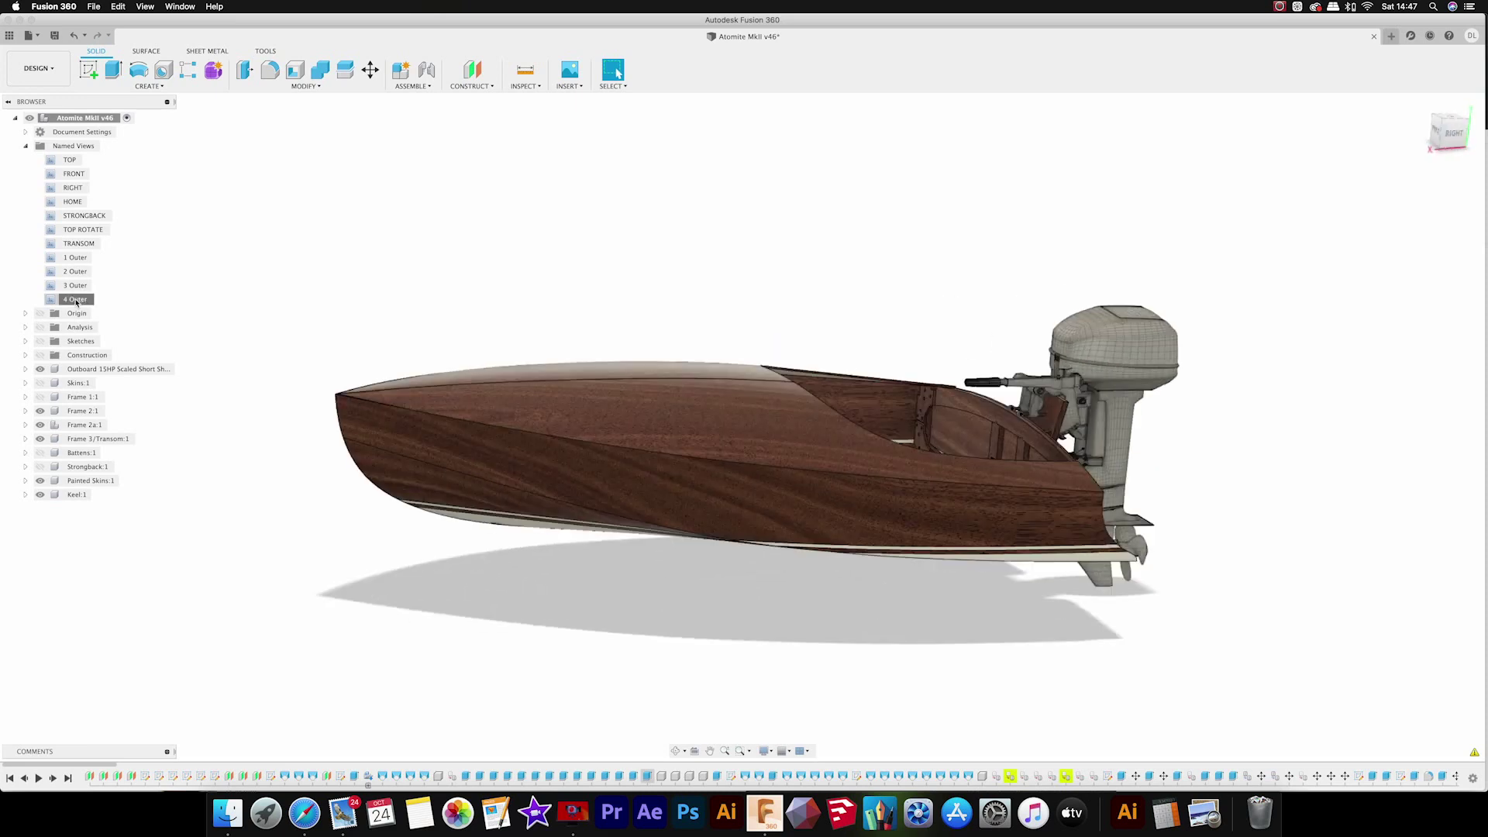
double_click(74, 259)
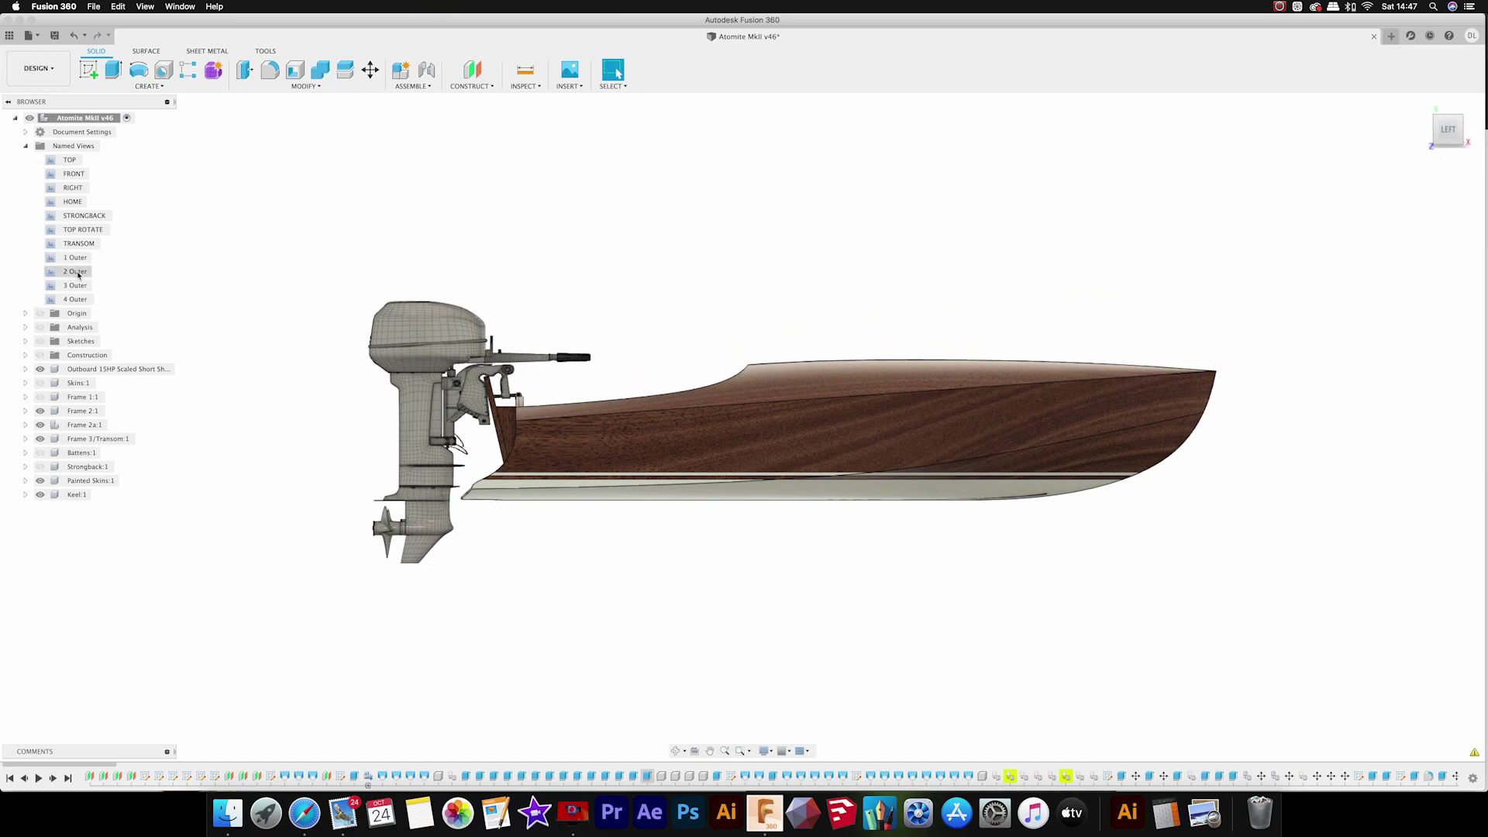
double_click(76, 272)
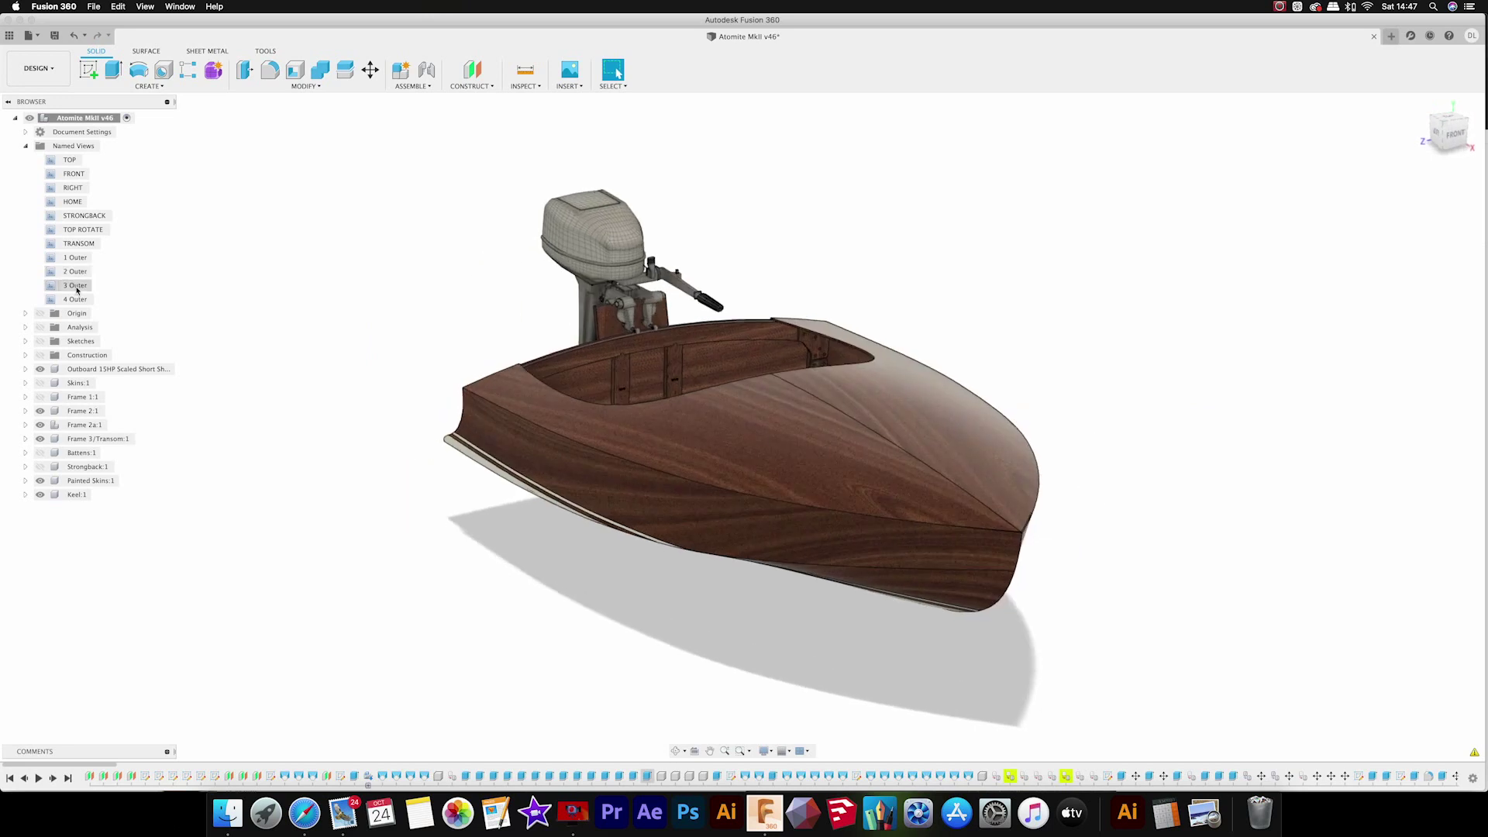
double_click(76, 286)
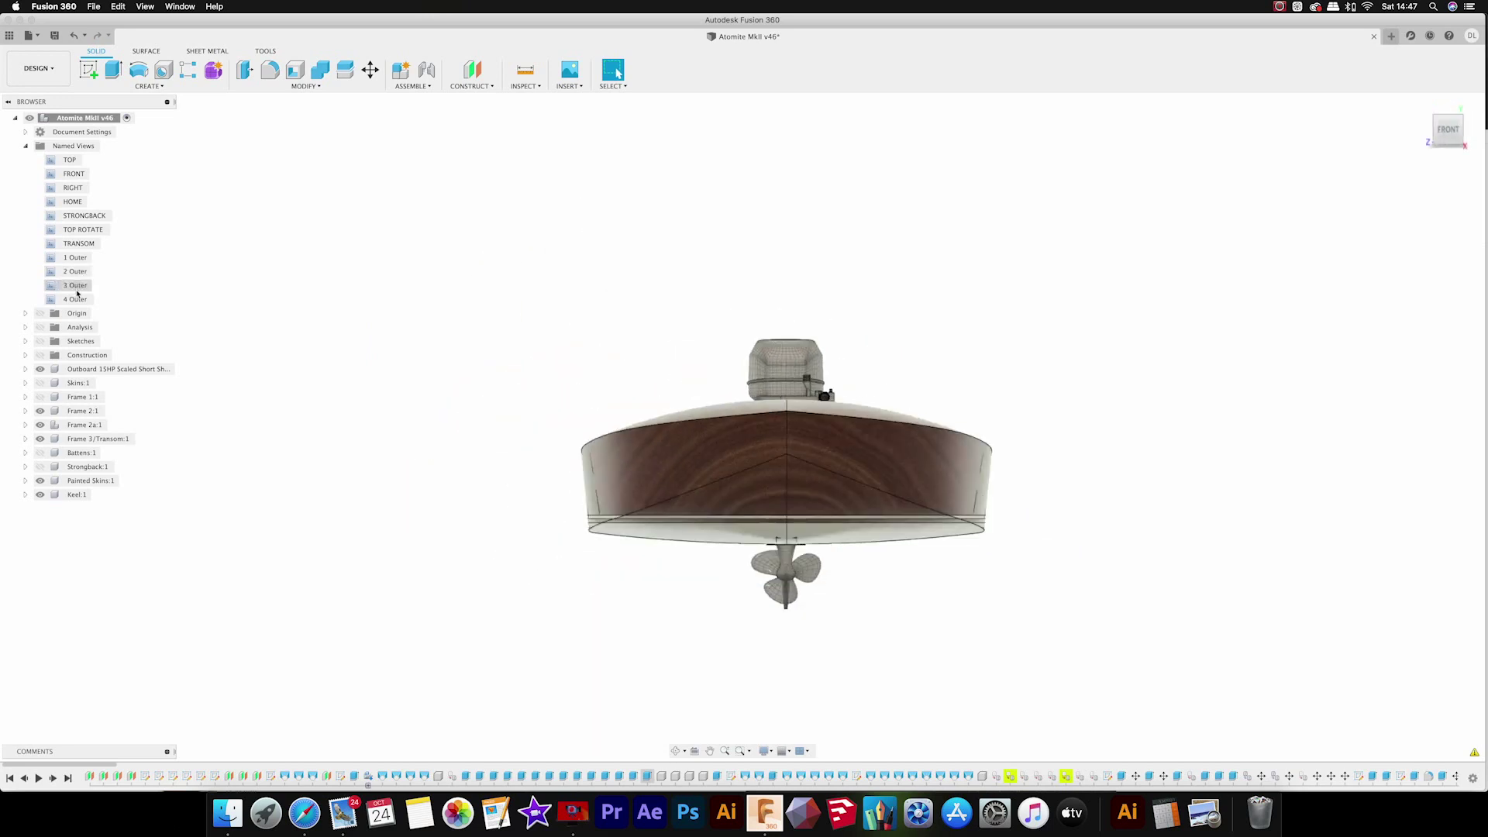
double_click(79, 300)
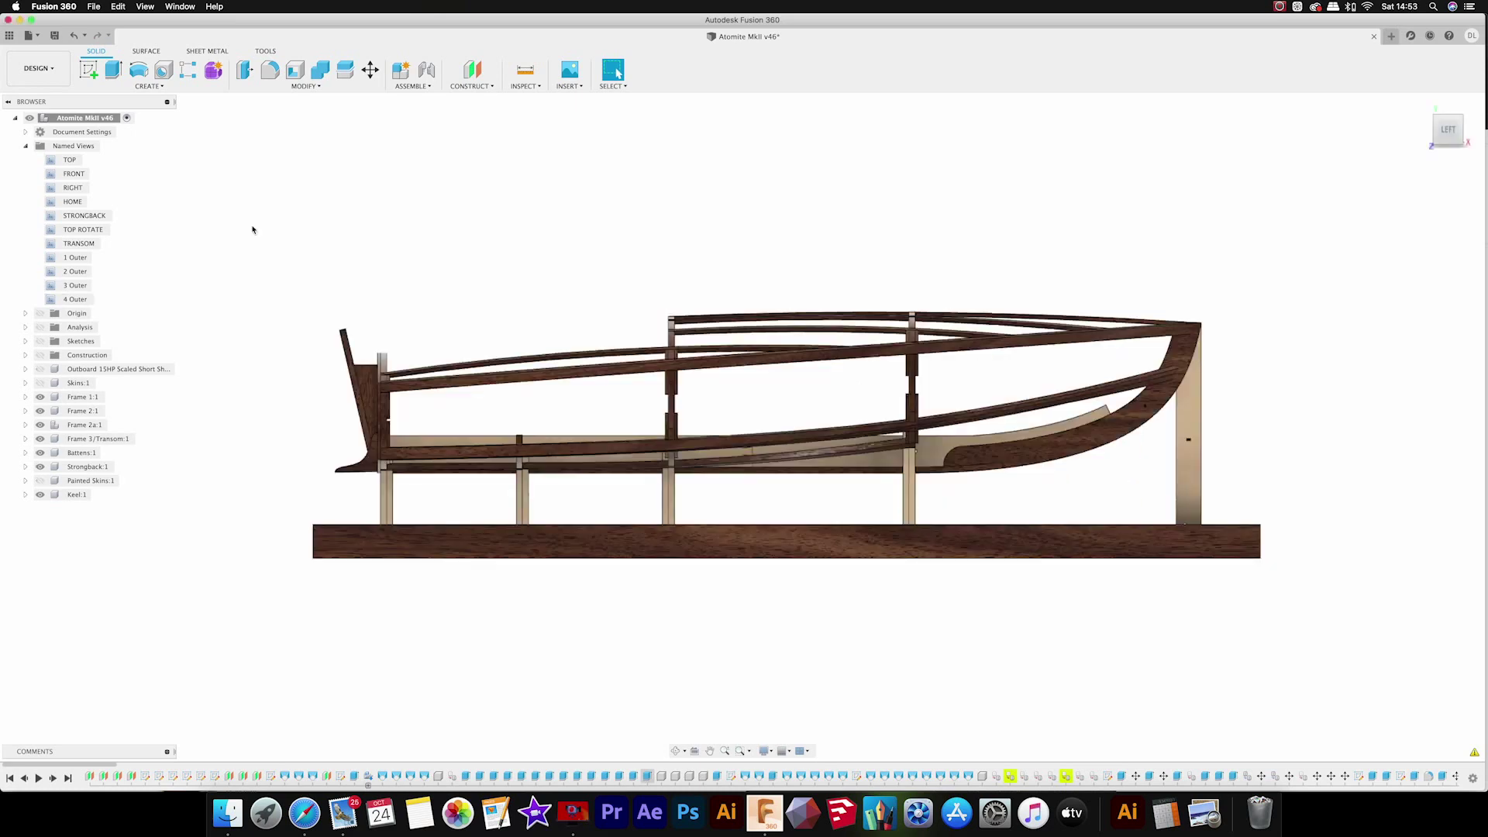
- Restore the STRONGBACK named view and examine the frames, battens and strongback around the hull's stern and side
double_click(92, 217)
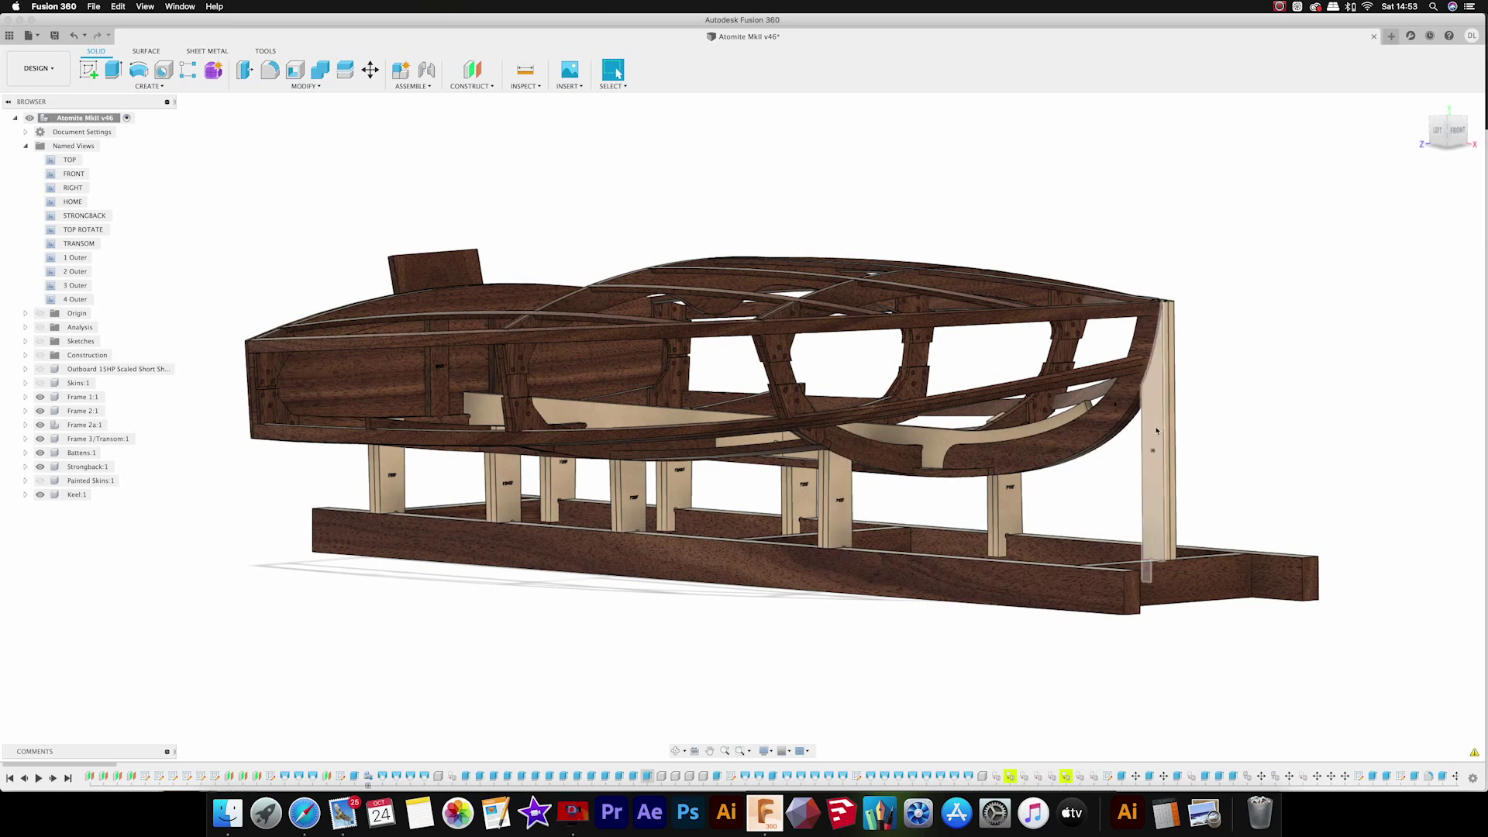
shift+middle_drag(839, 537, 379, 291)
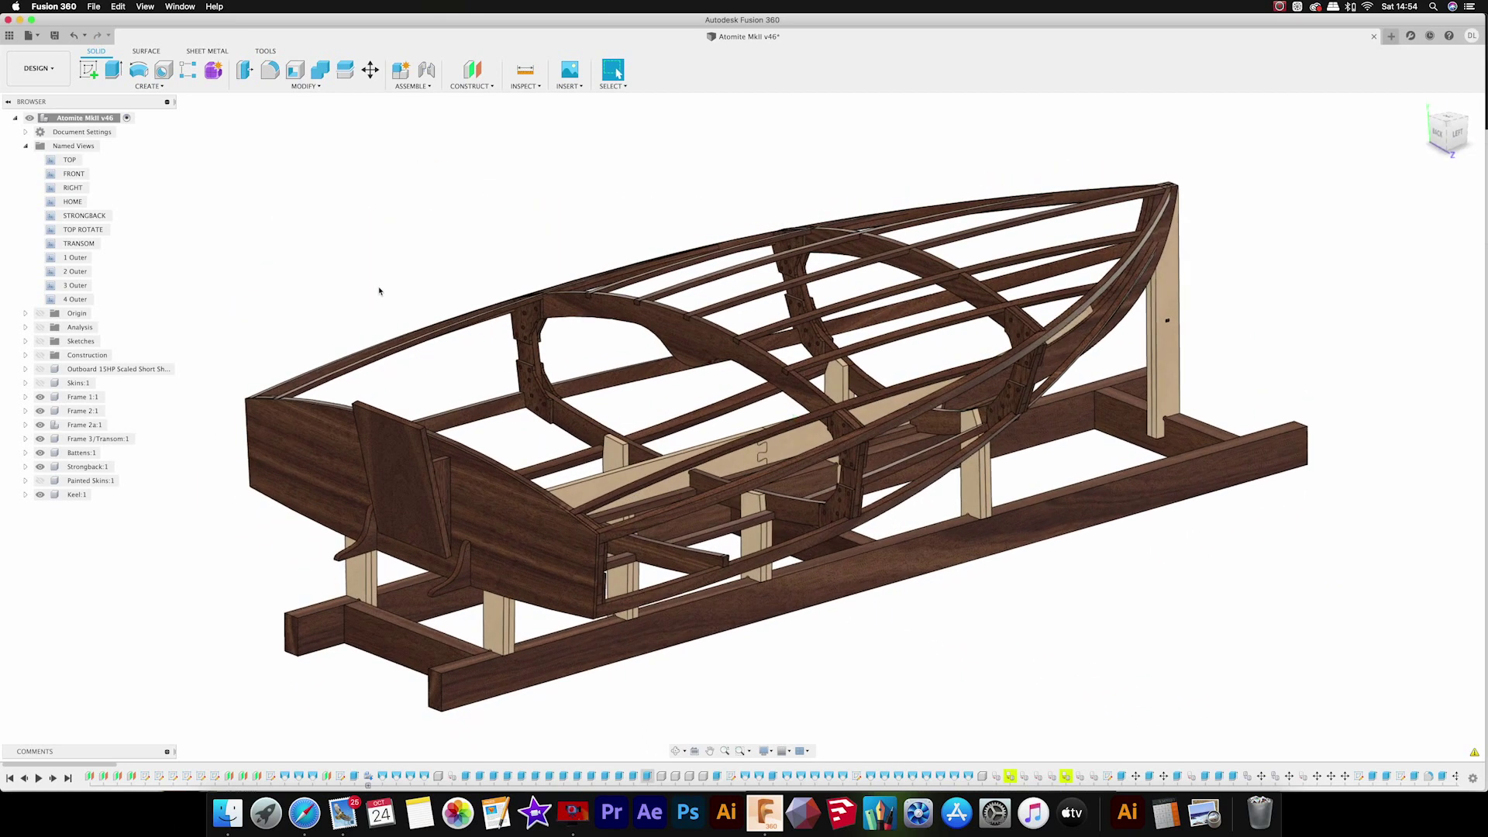
shift+middle_drag(379, 291, 392, 293)
shift+middle_drag(846, 411, 779, 375)
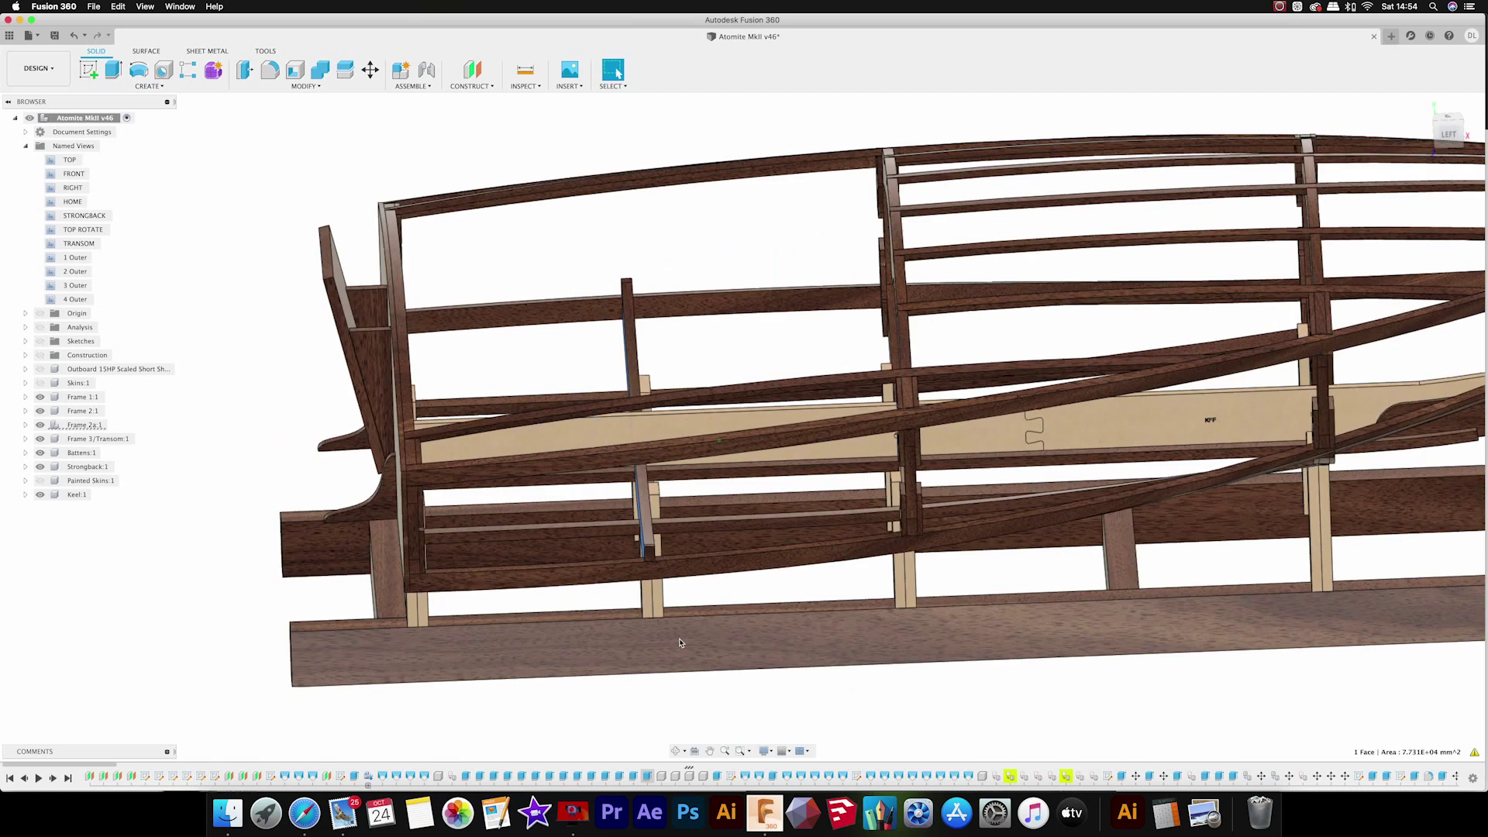
shift+middle_drag(681, 643, 649, 676)
click(688, 686)
shift+scroll(665, 500, down, 5)
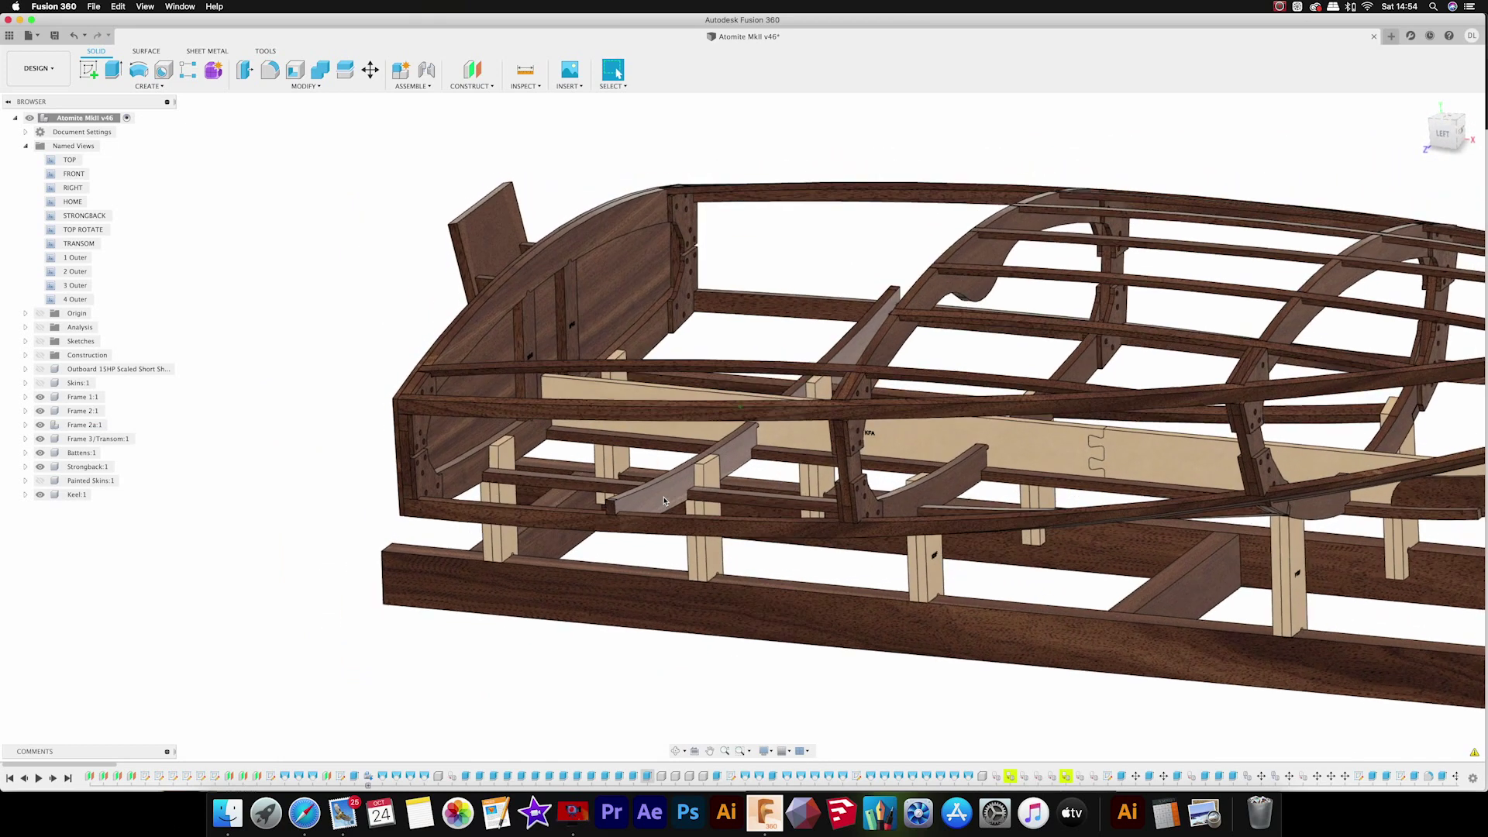
click(664, 500)
- Restore the TRANSOM named view and show the outboard motor and the Skins component
double_click(78, 243)
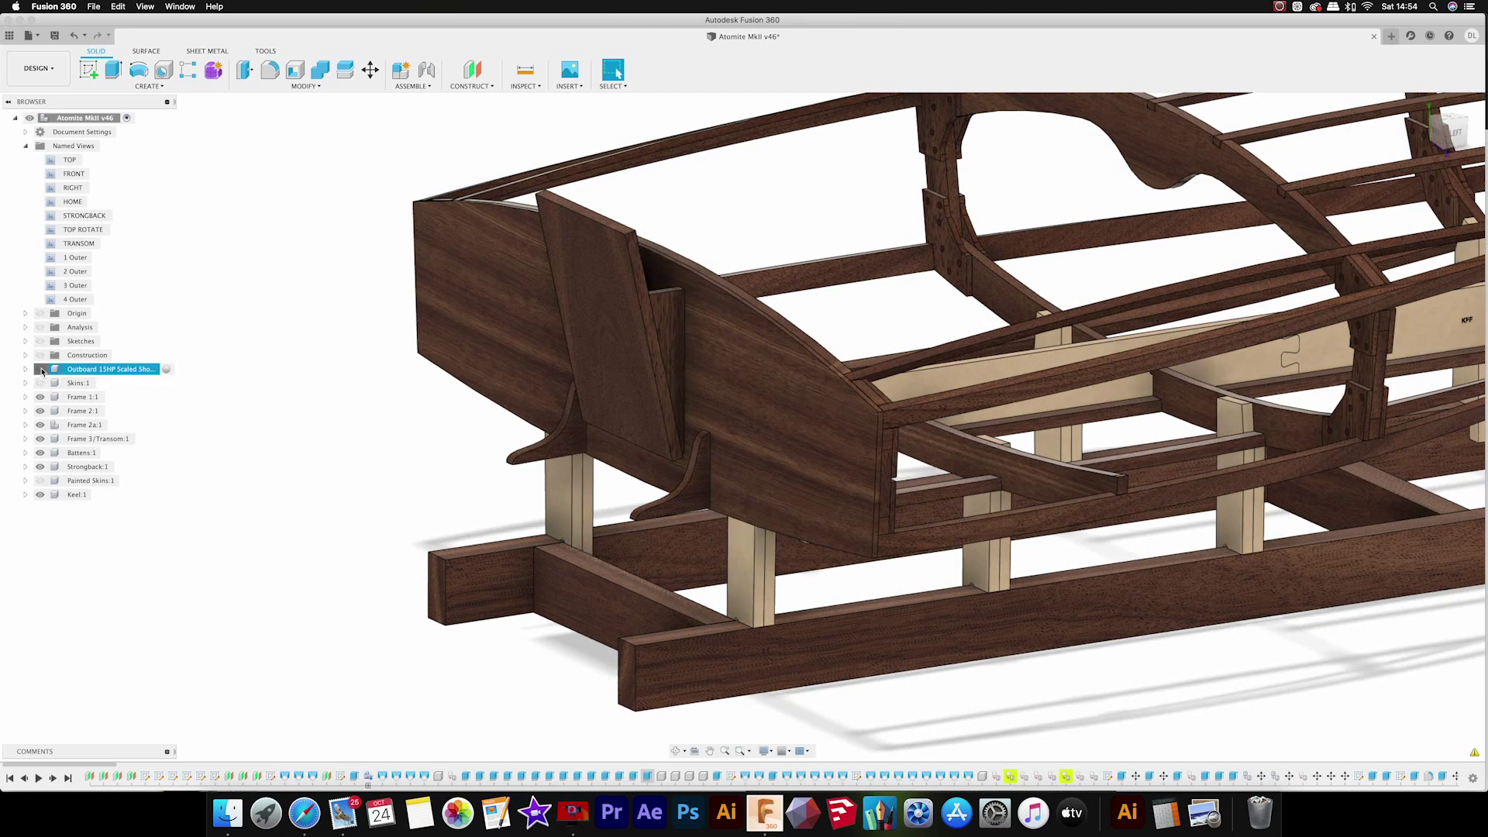
click(41, 370)
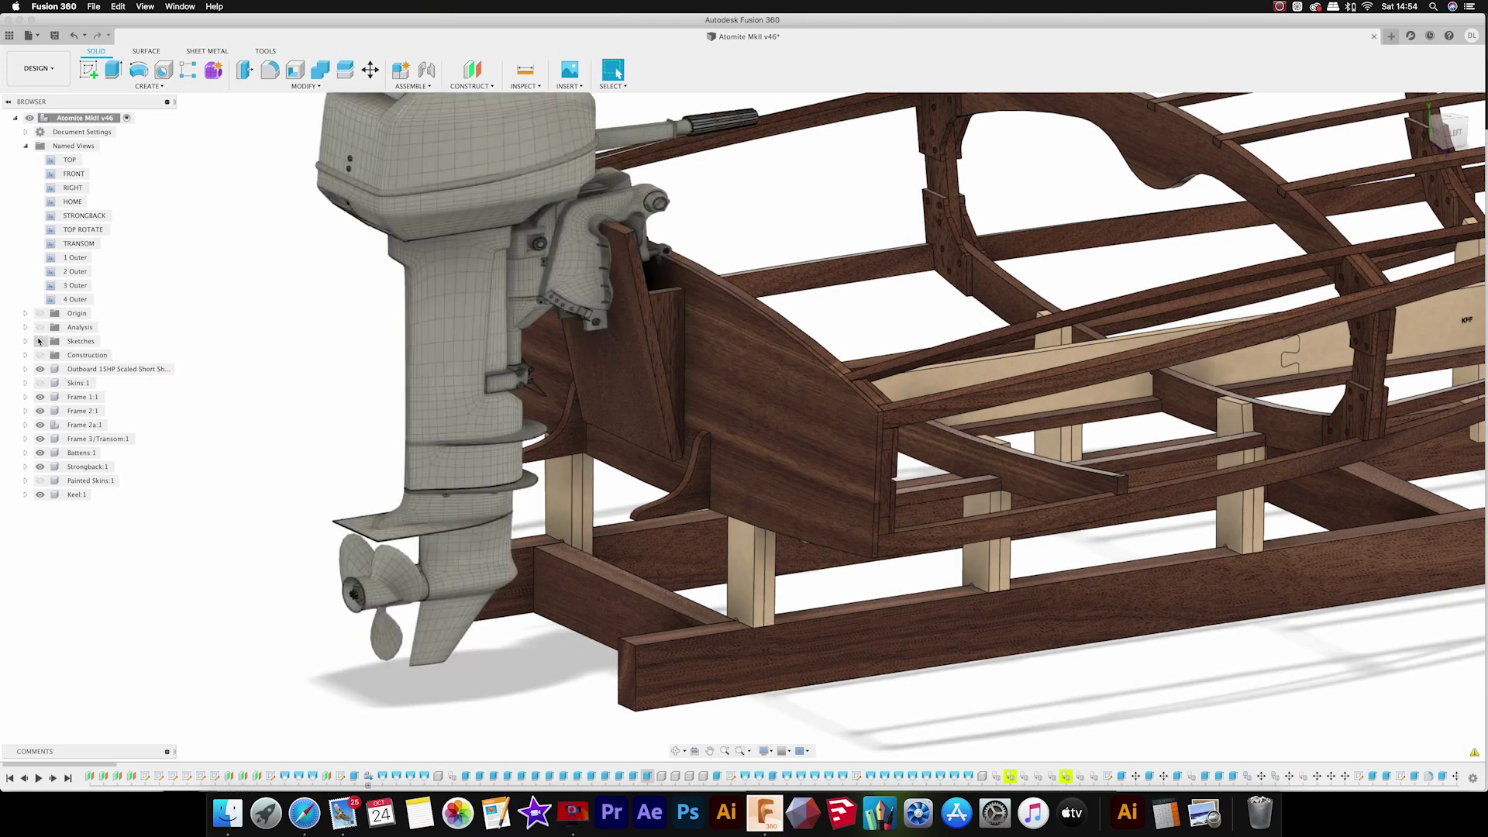
click(40, 383)
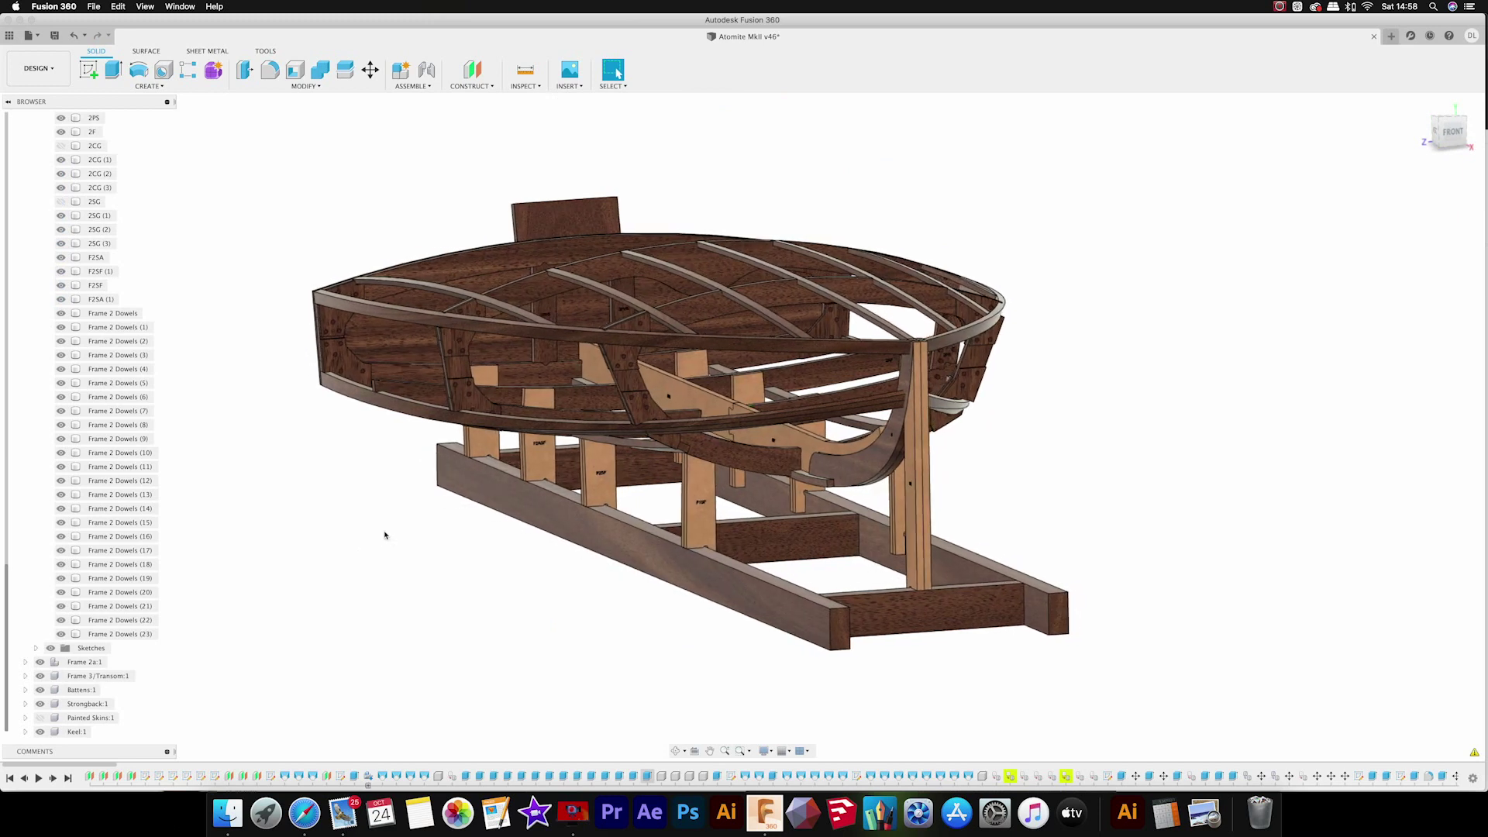
- Hide the Battens component and restore the 5 Inner named view of the frames
scroll(89, 482, up, 5)
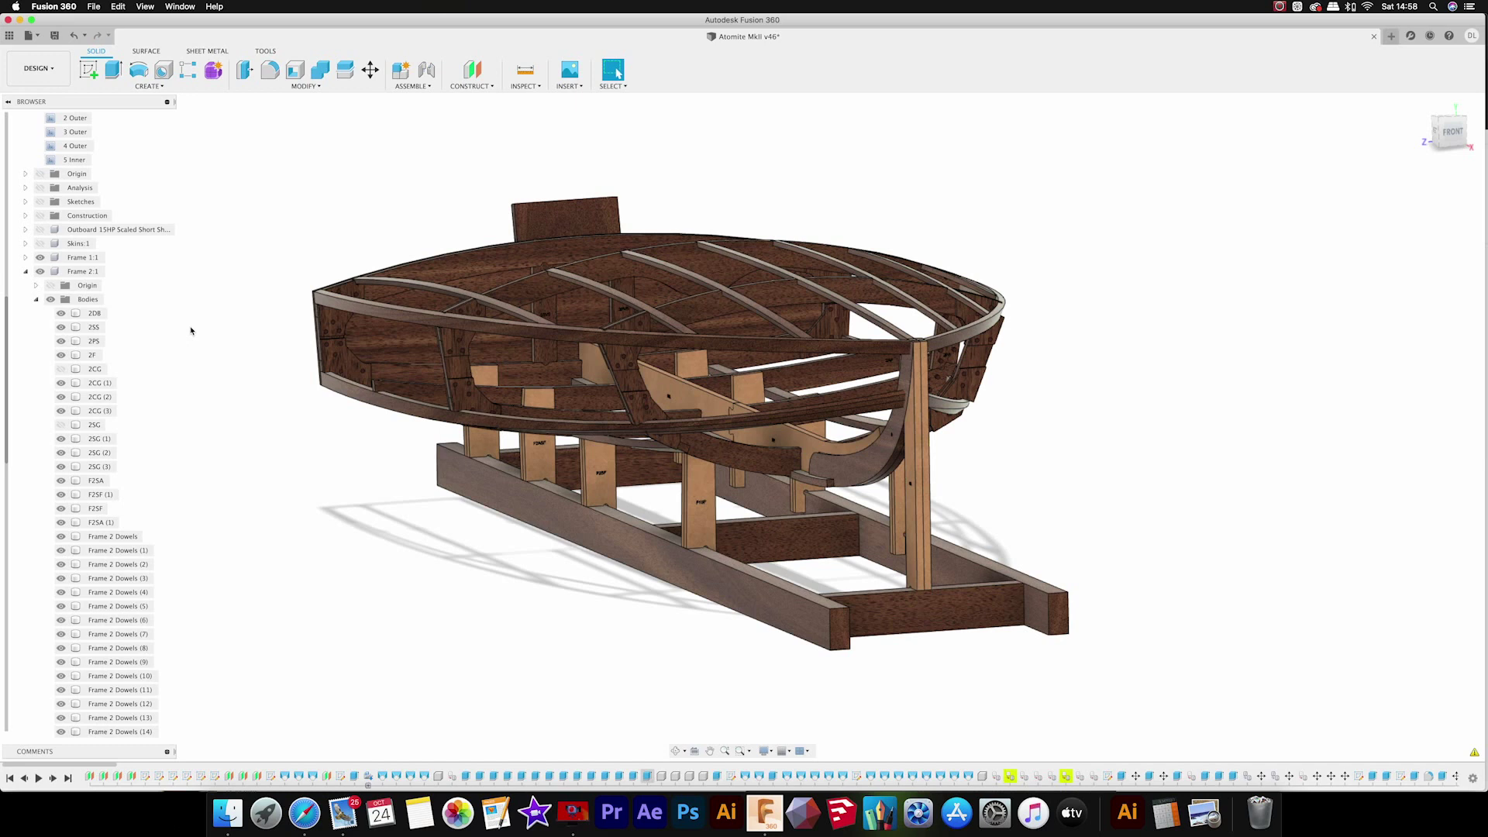
click(340, 369)
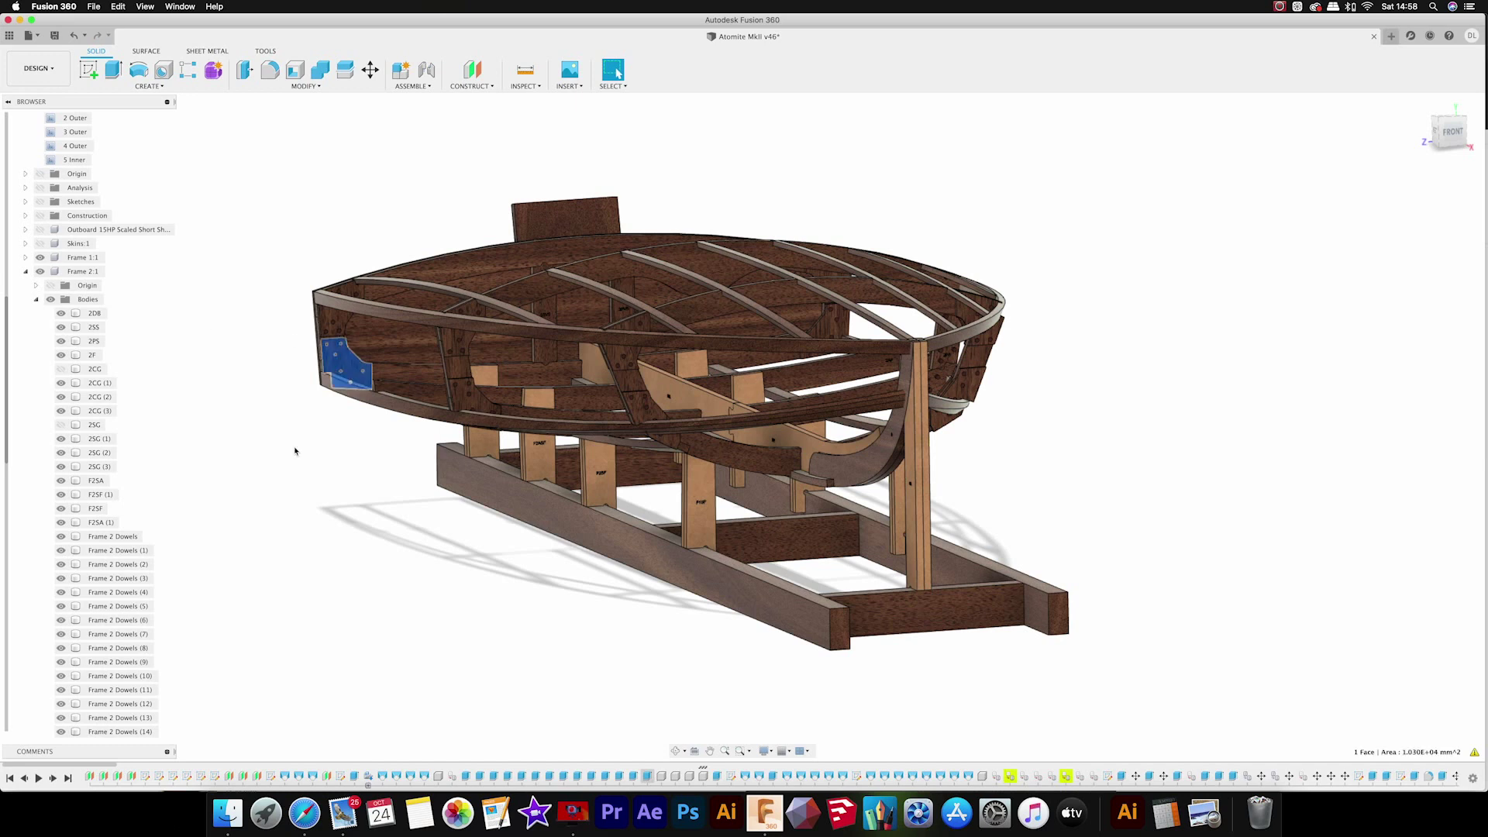
click(295, 454)
scroll(101, 542, down, 5)
click(40, 690)
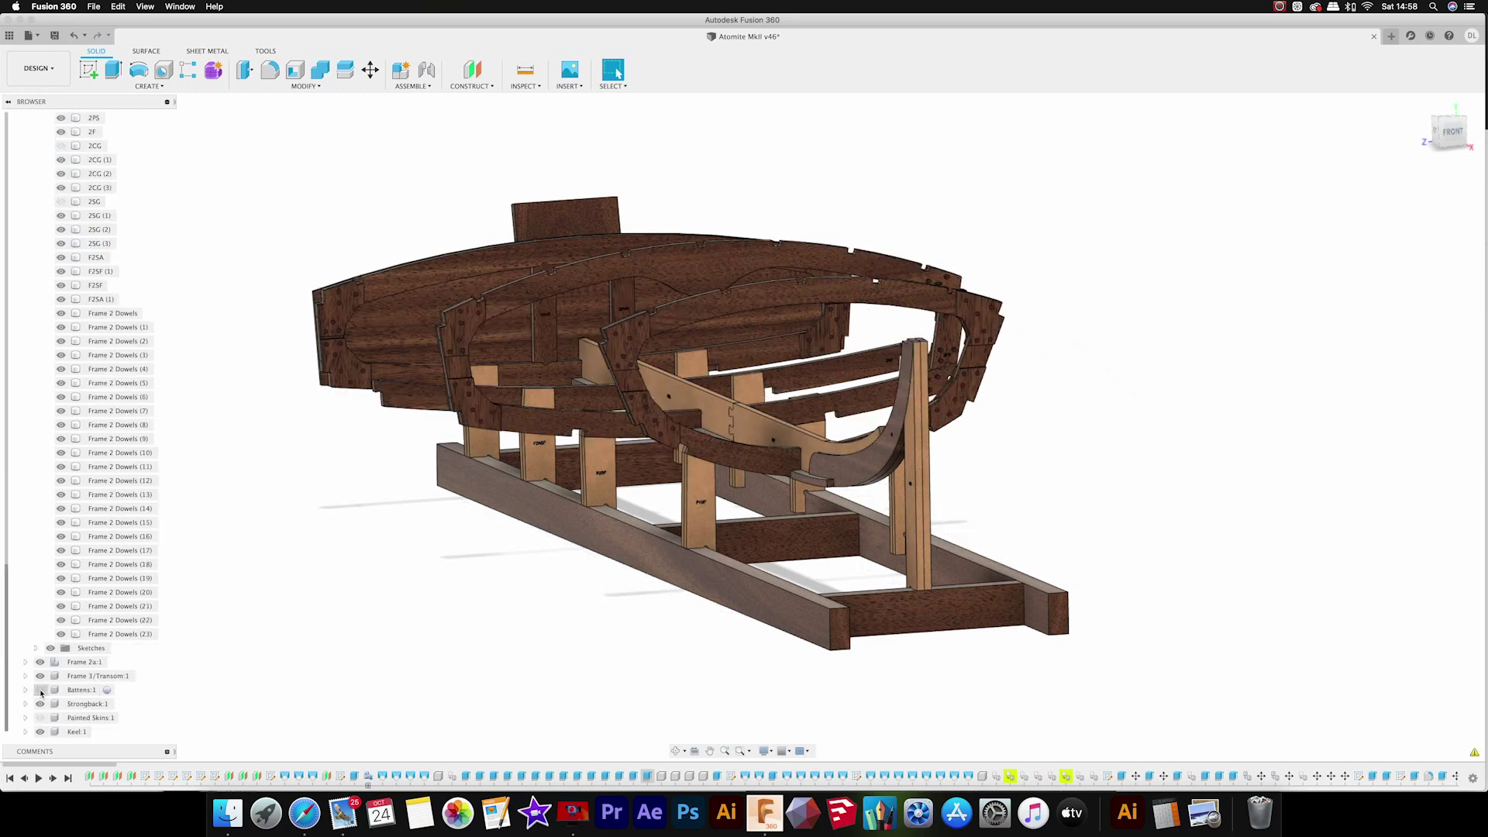
scroll(149, 480, up, 8)
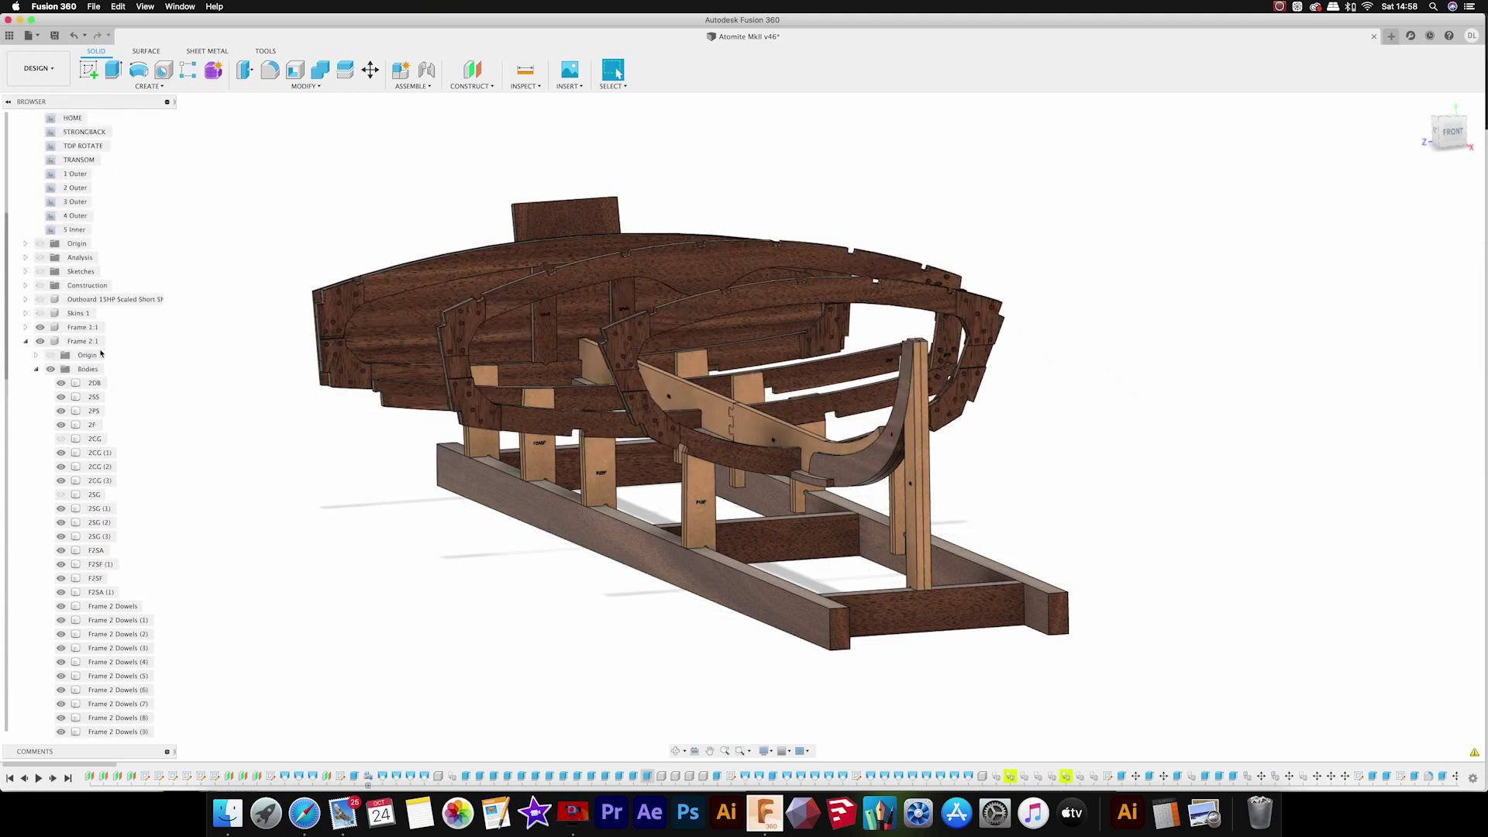
double_click(74, 229)
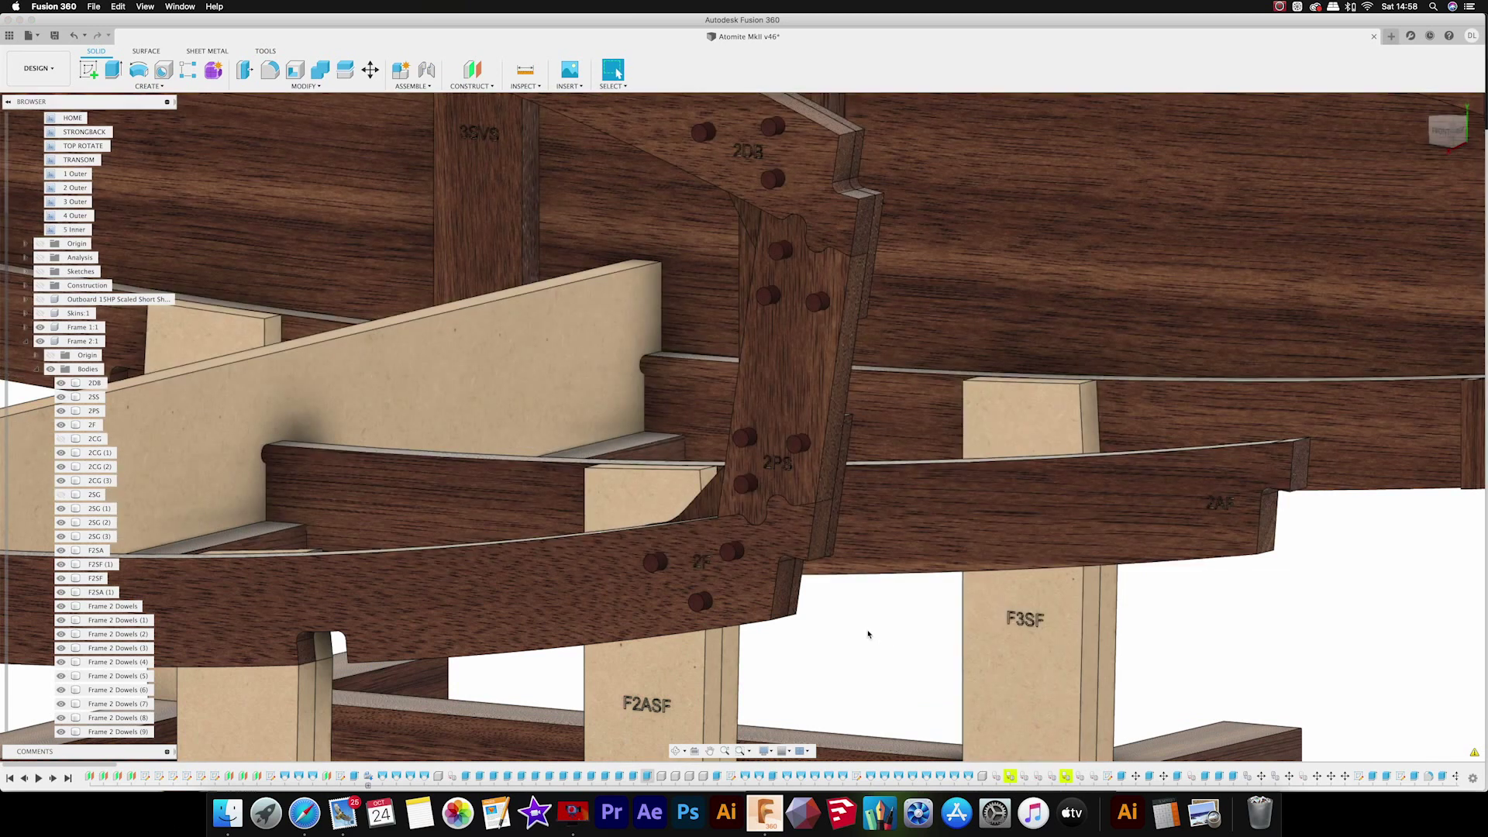
- Examine the 2F and 2PS pieces where they interlock at the lower corner of Frame 2
click(750, 589)
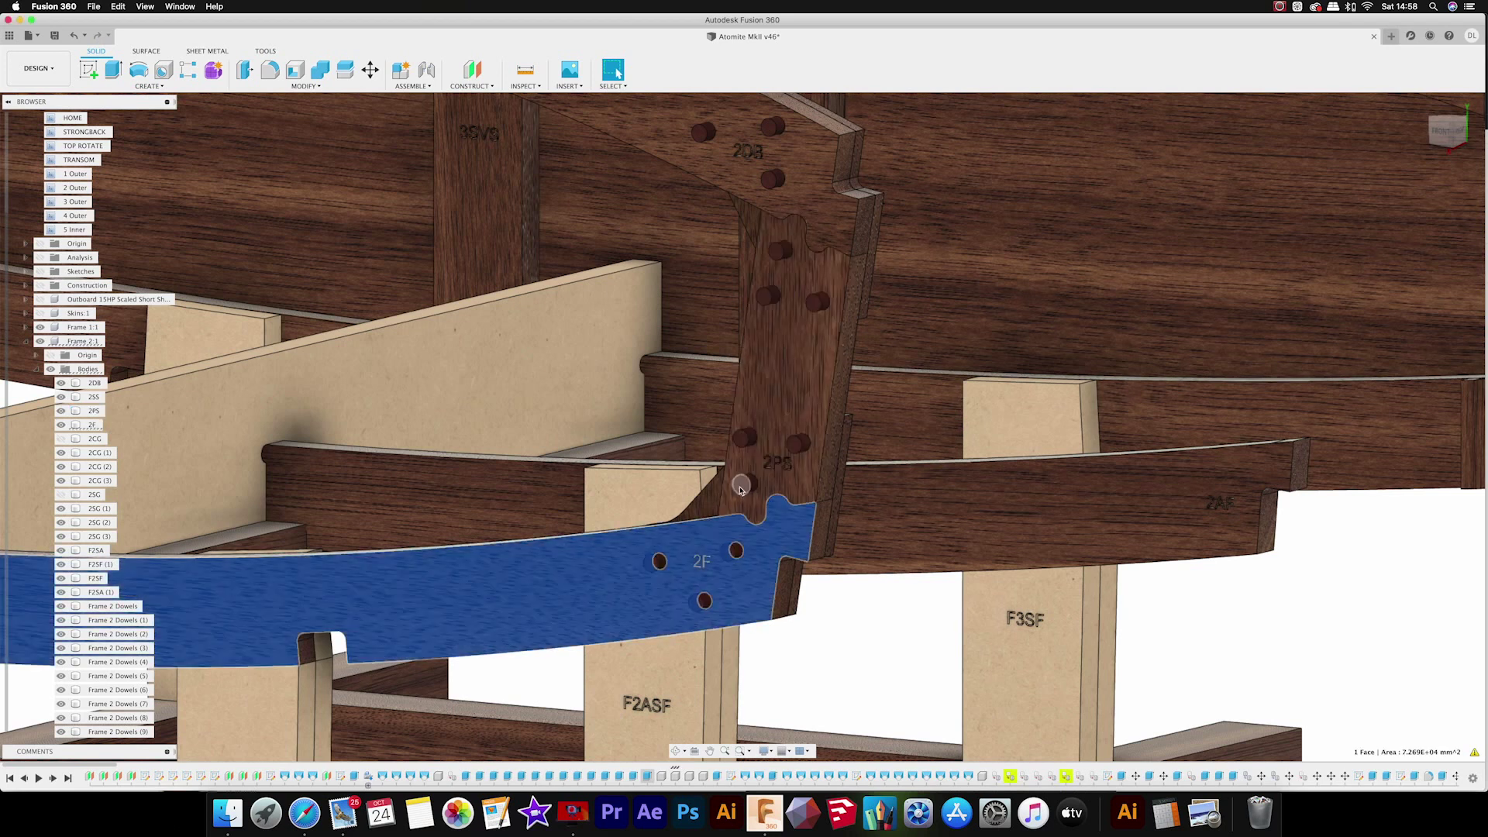
click(796, 483)
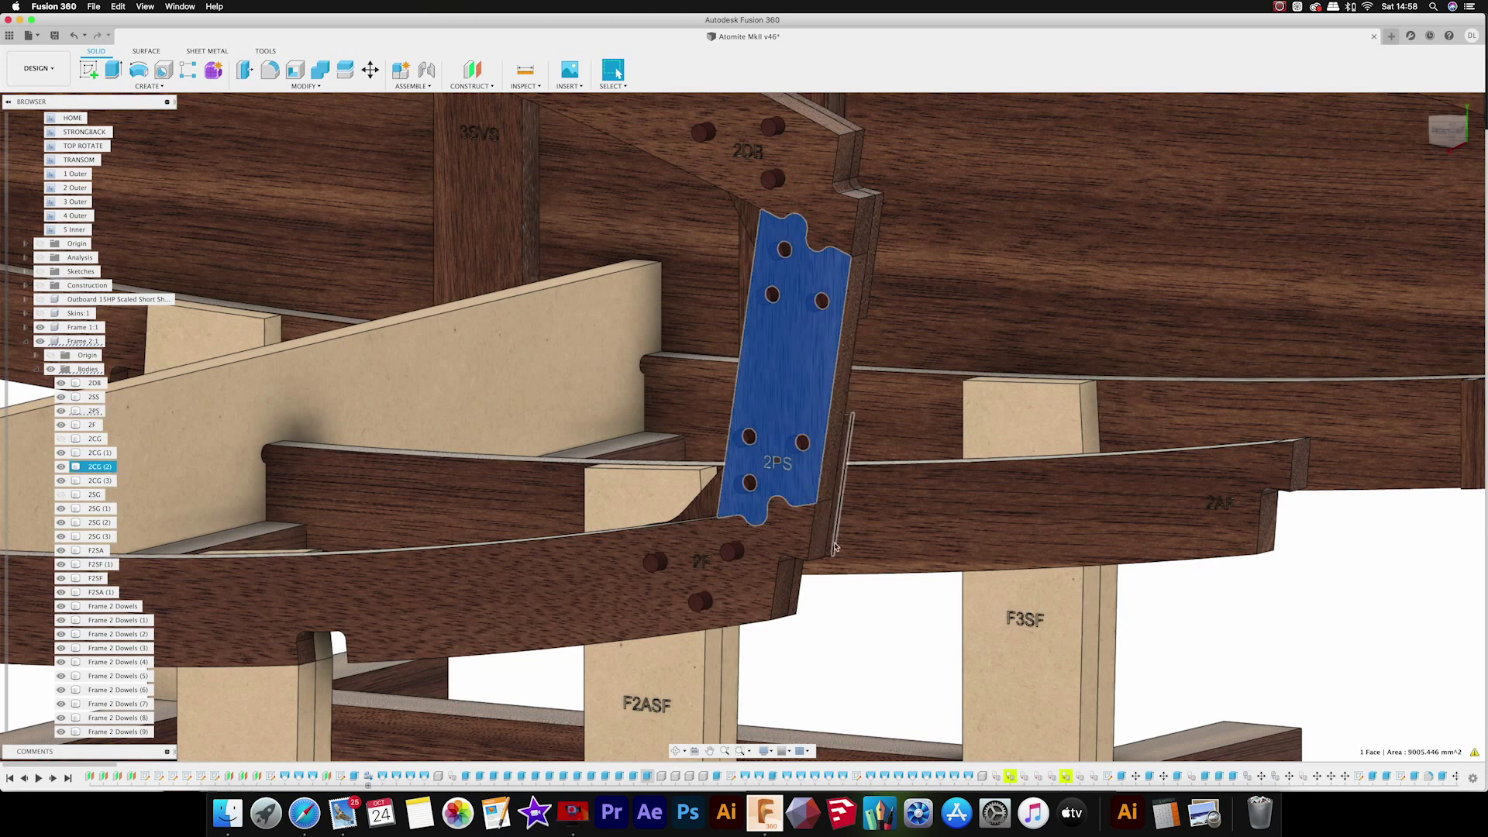
click(847, 645)
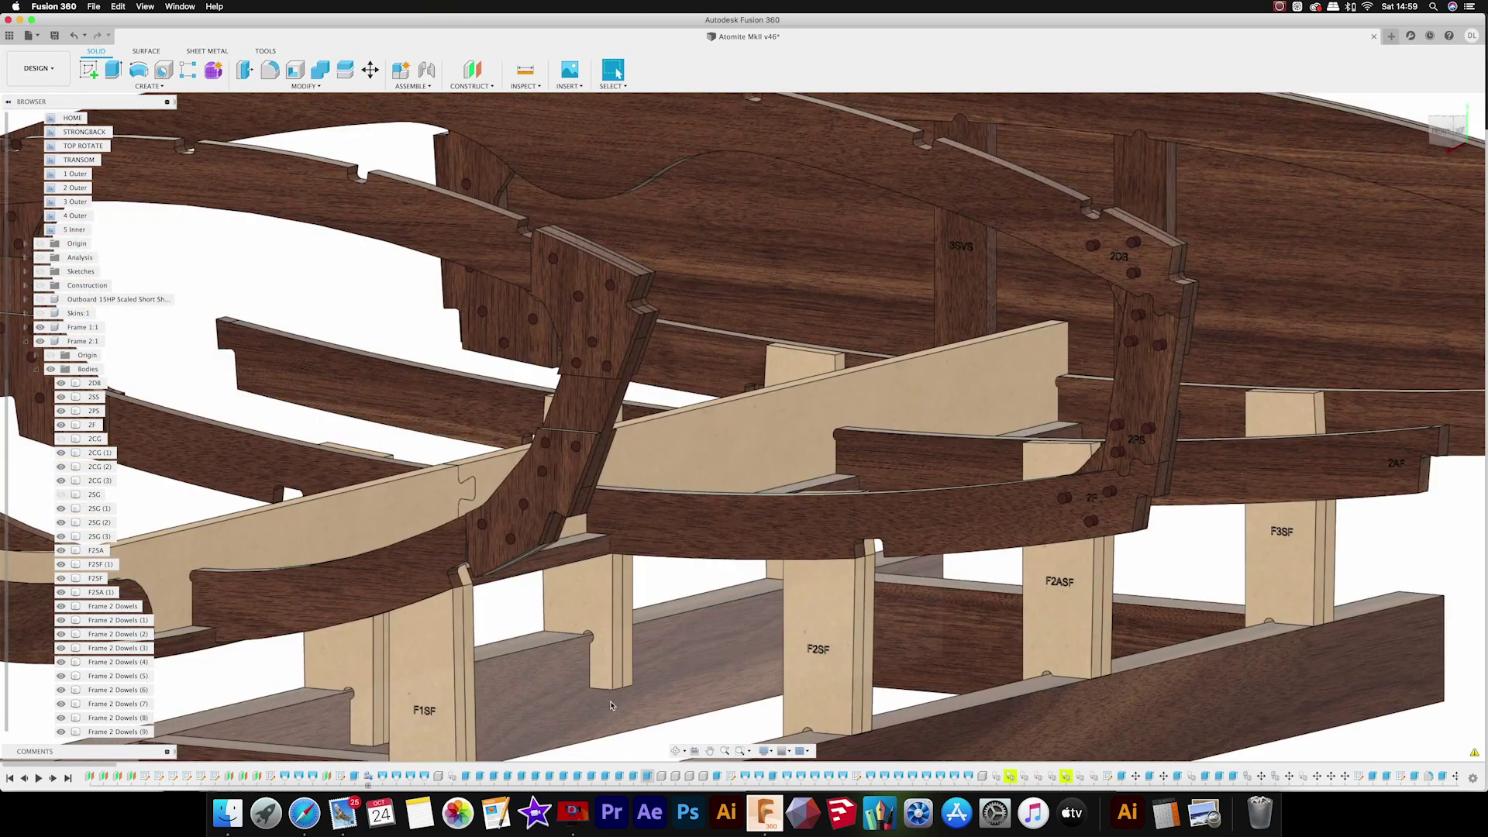
- Examine the dowelled gusset at the lower corner of Frame 1 from both sides and in relation to the adjoining pieces
scroll(543, 624, up, 5)
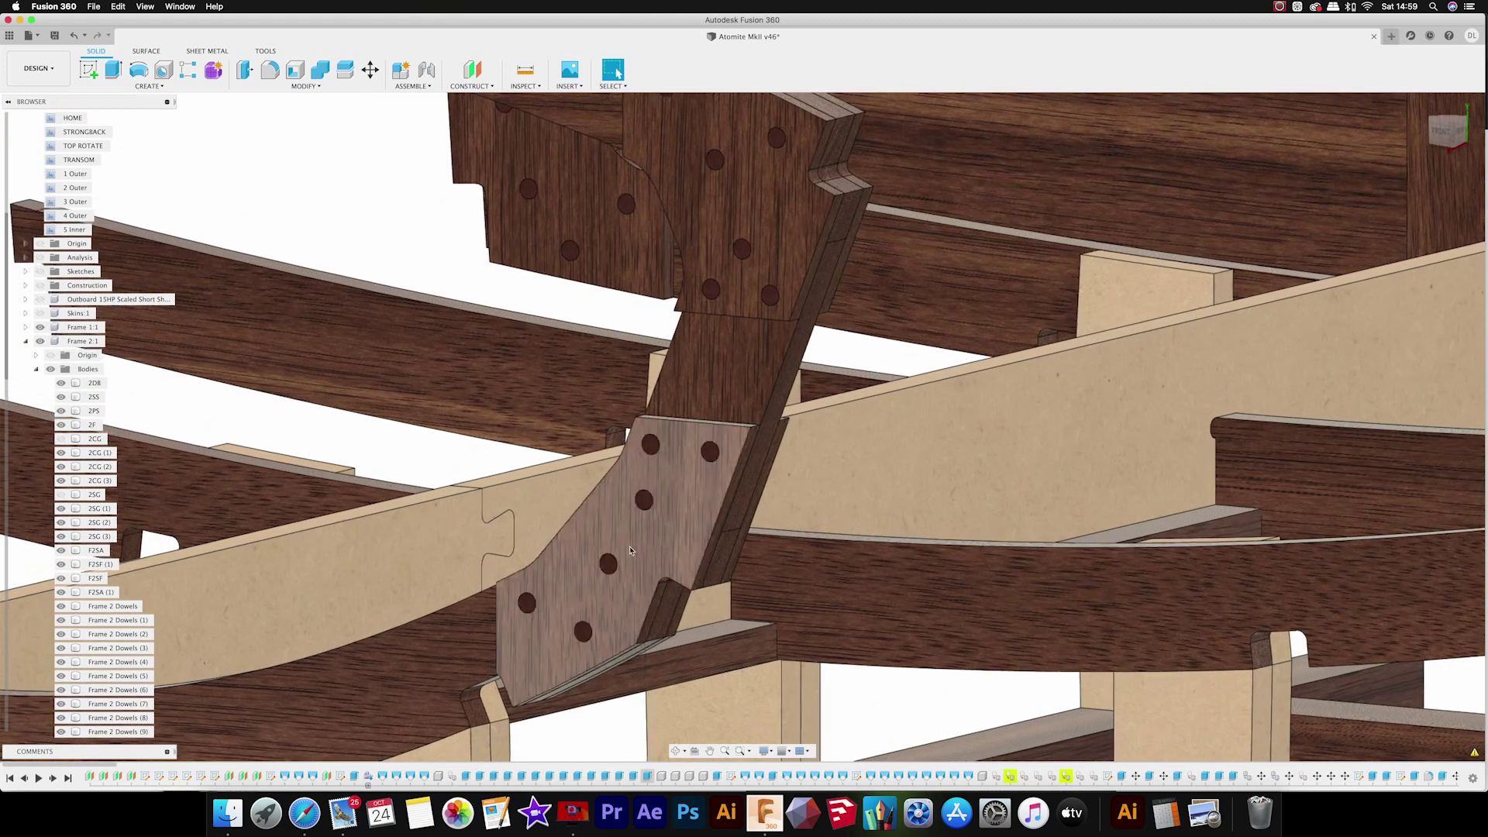
click(647, 547)
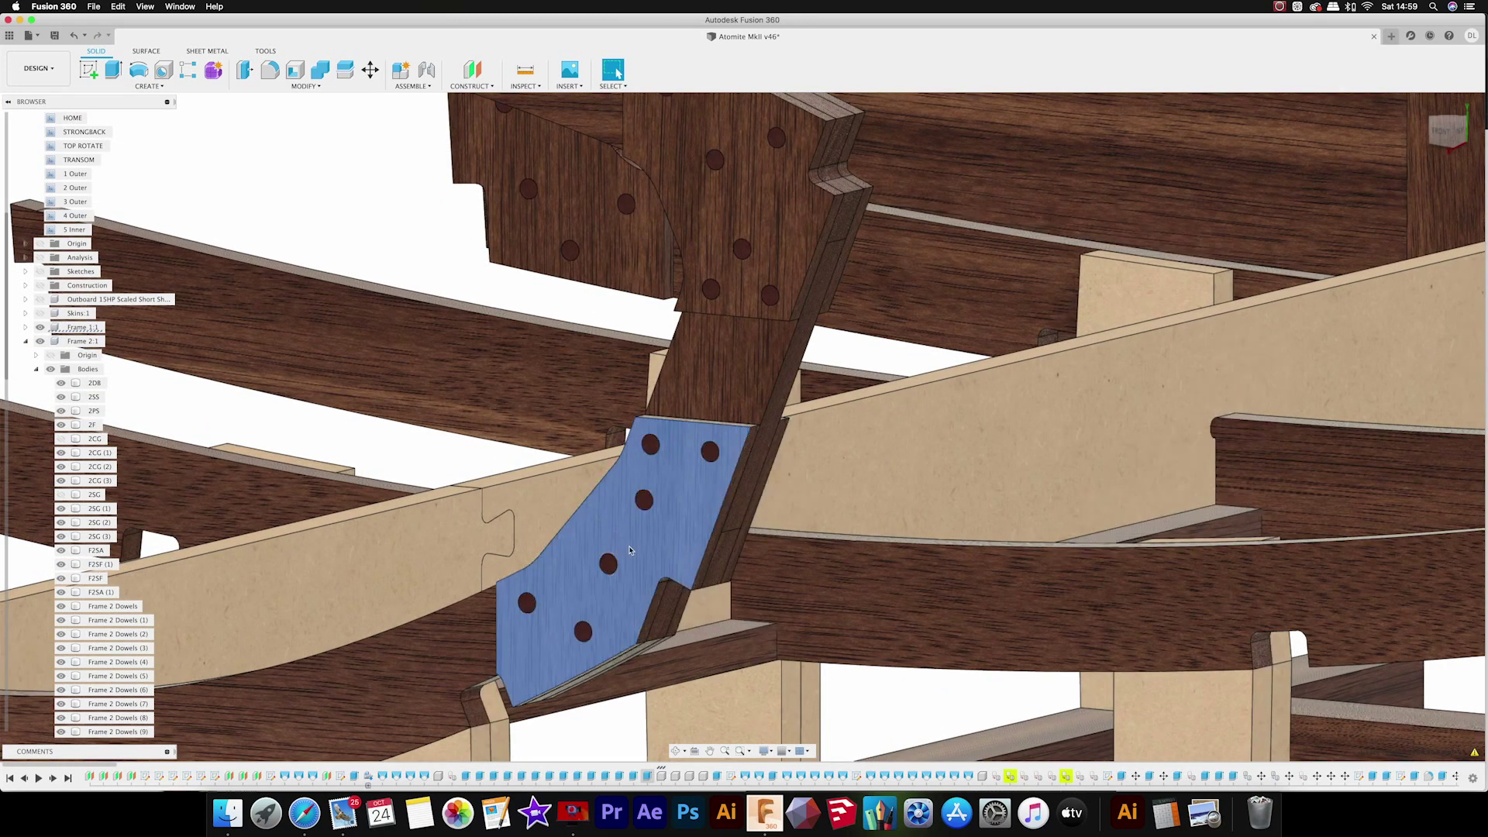
shift+middle_drag(655, 524, 853, 521)
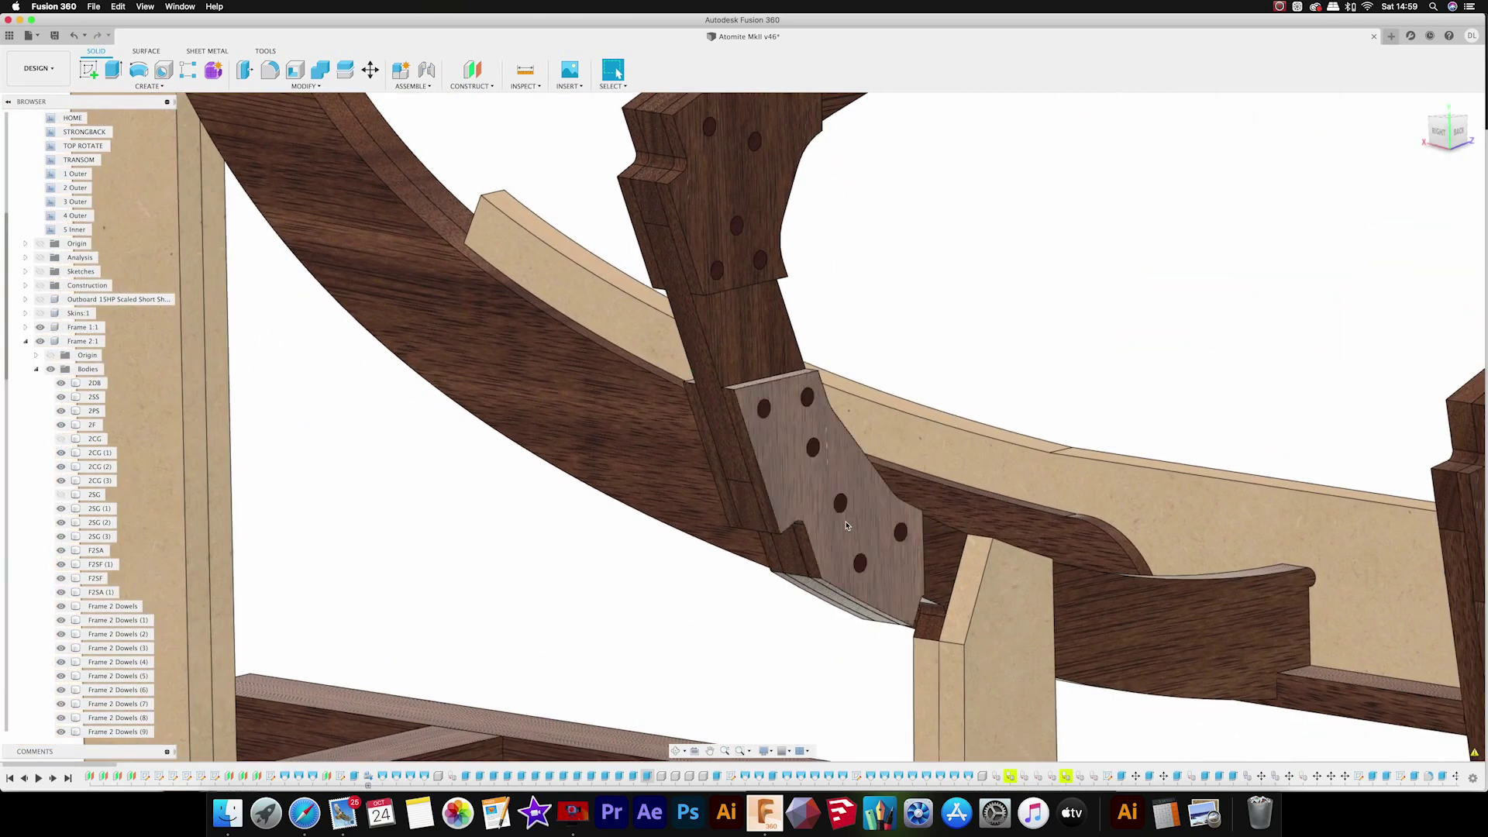
shift+middle_drag(846, 526, 771, 504)
click(715, 459)
middle_drag(715, 459, 752, 458)
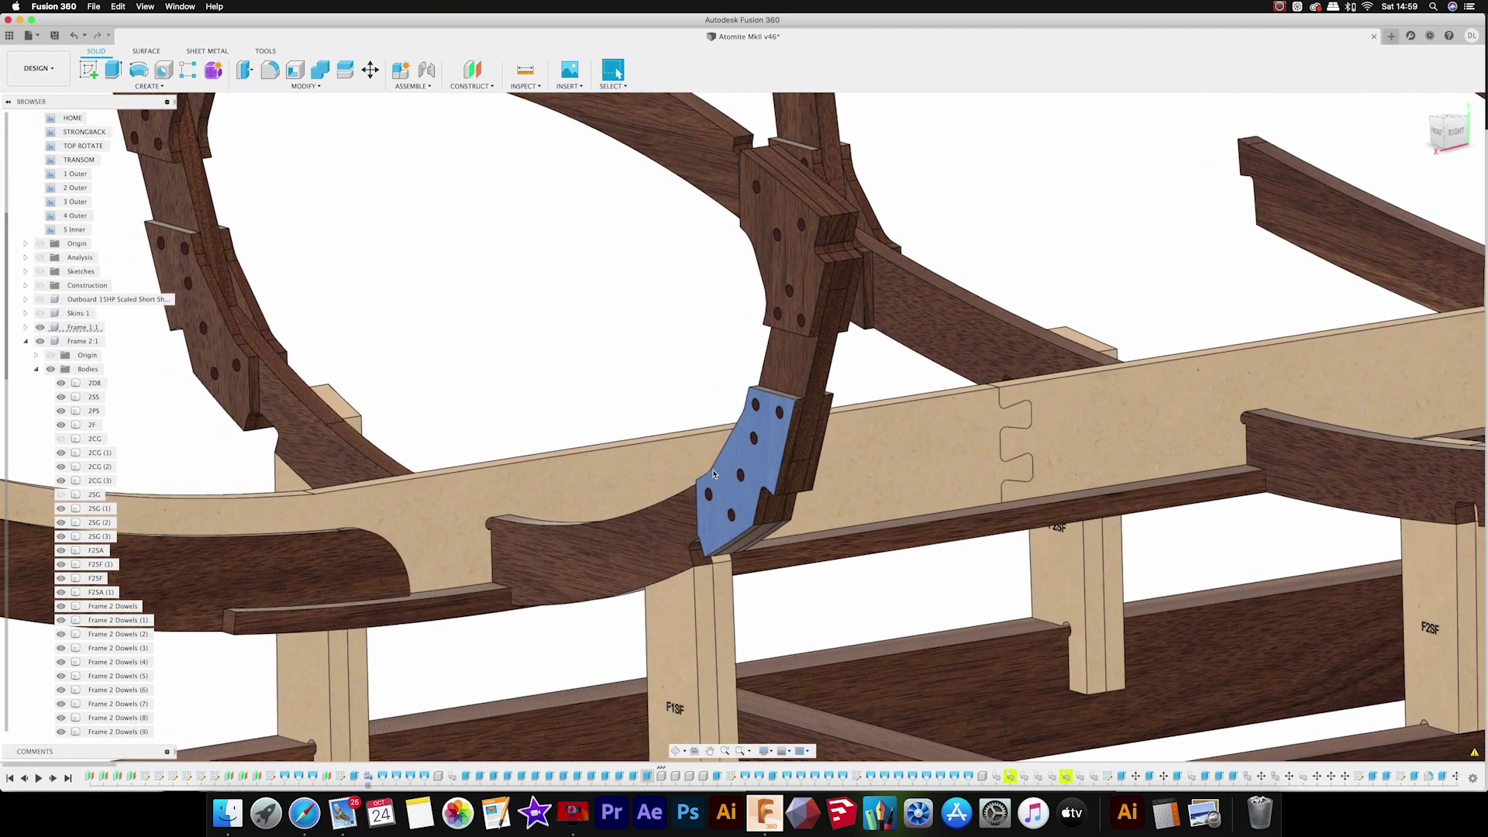
click(701, 334)
shift+middle_drag(702, 334, 700, 330)
click(741, 469)
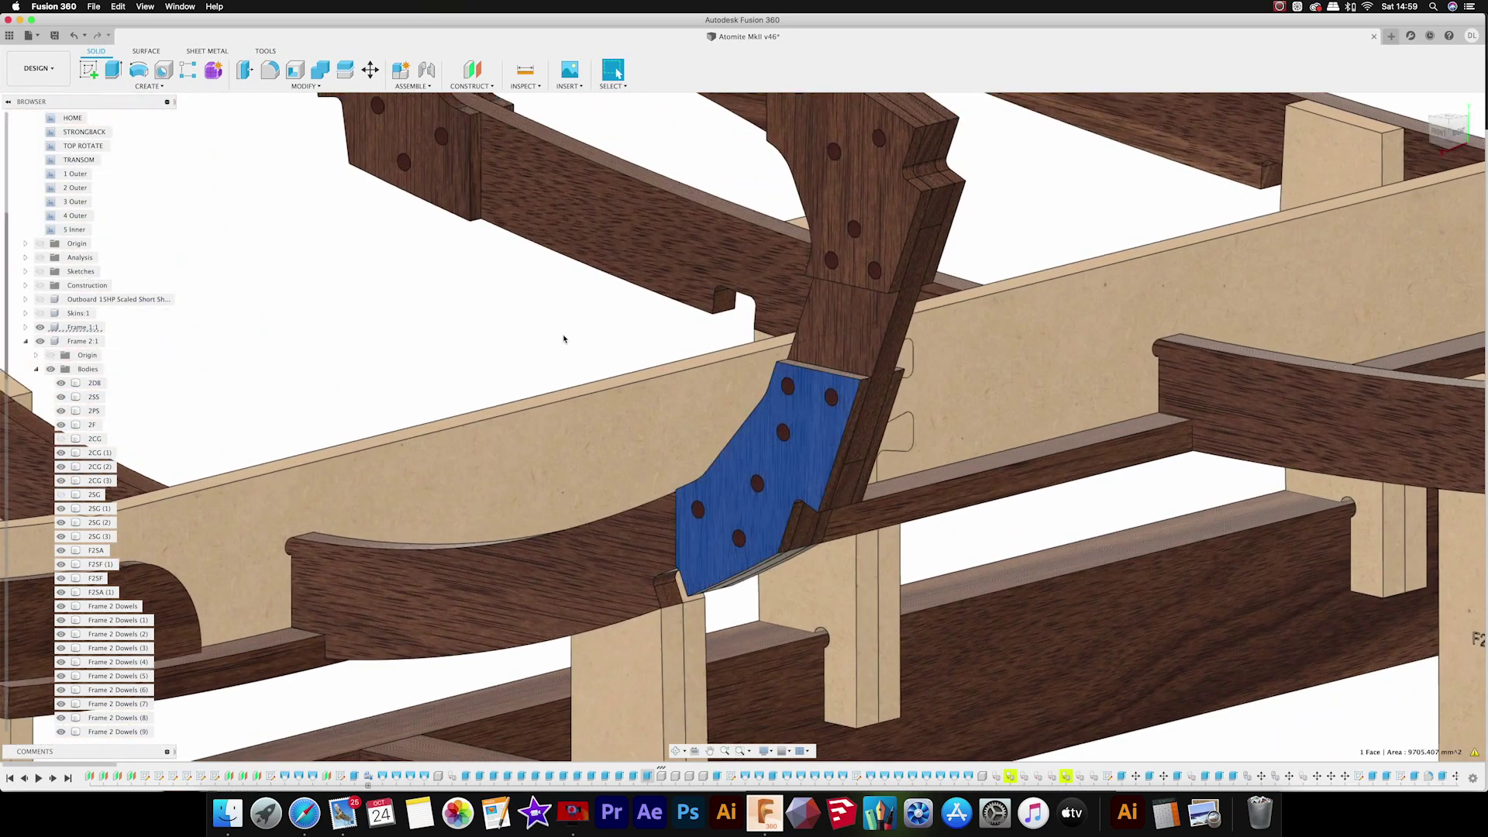
click(564, 339)
shift+middle_drag(563, 338, 783, 478)
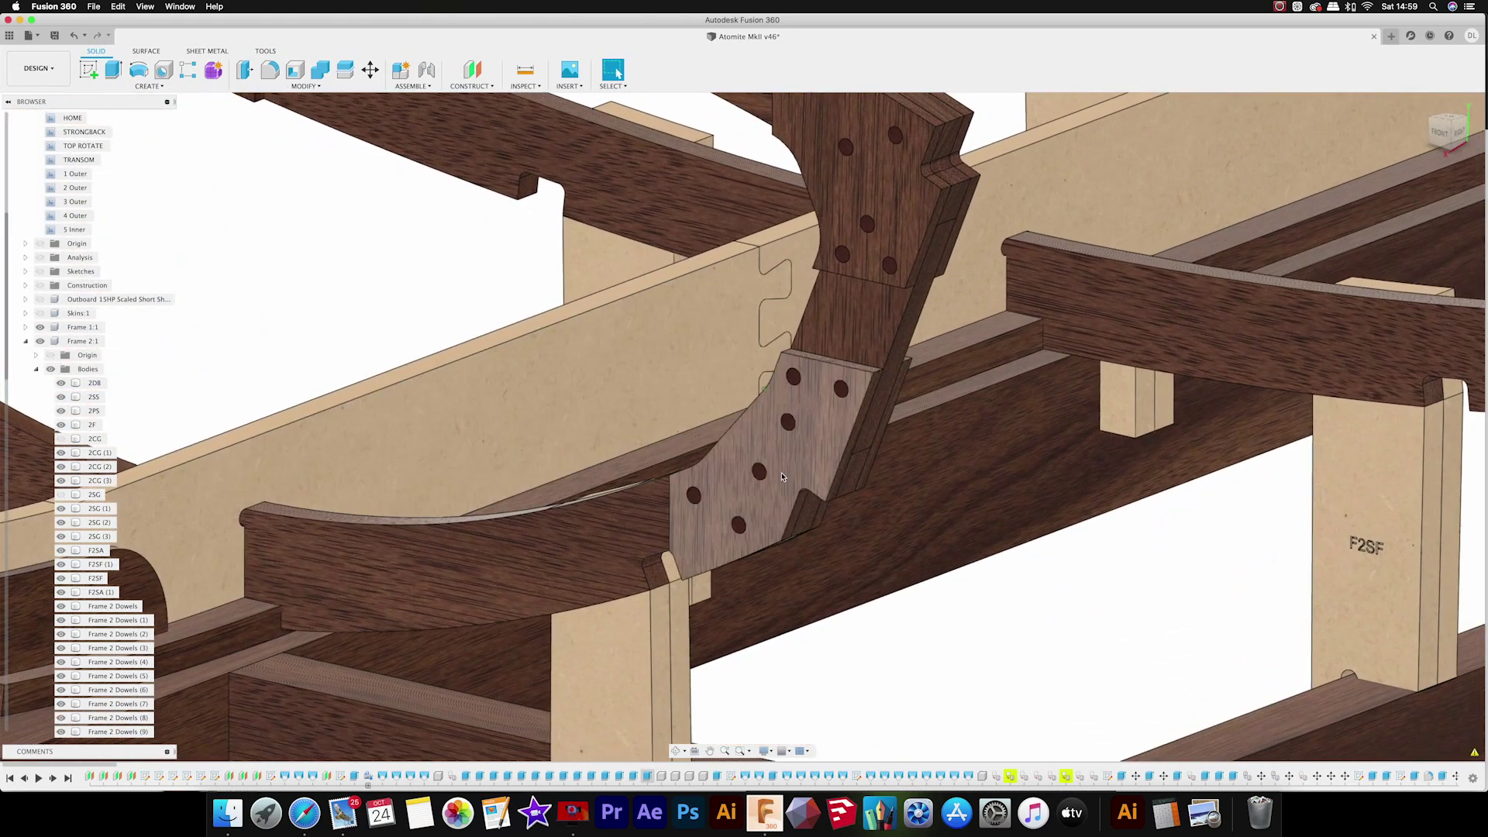
shift+middle_drag(1017, 650, 1017, 650)
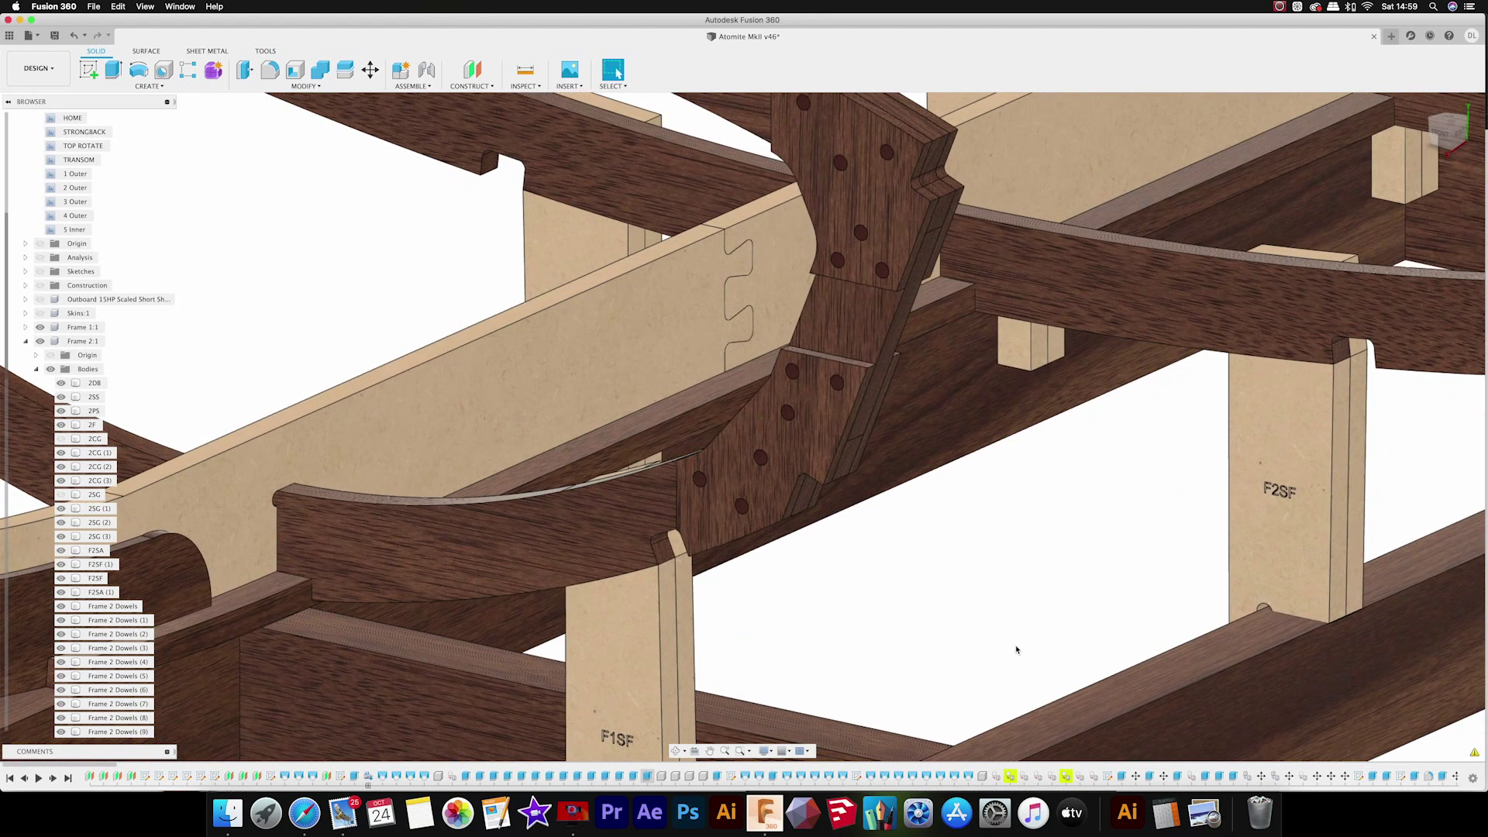
scroll(1017, 649, left, 1)
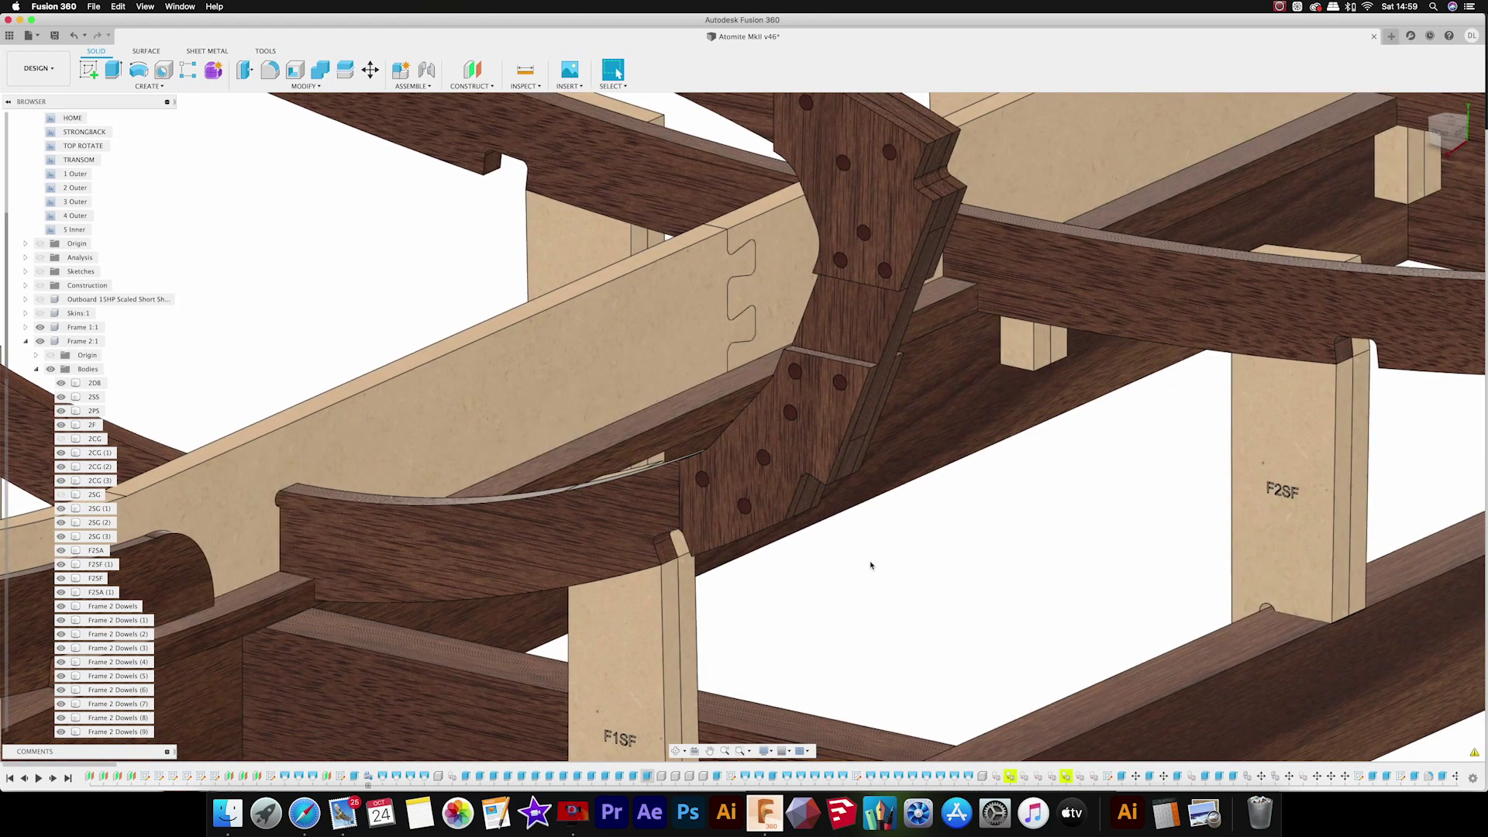
shift+middle_drag(818, 517, 917, 608)
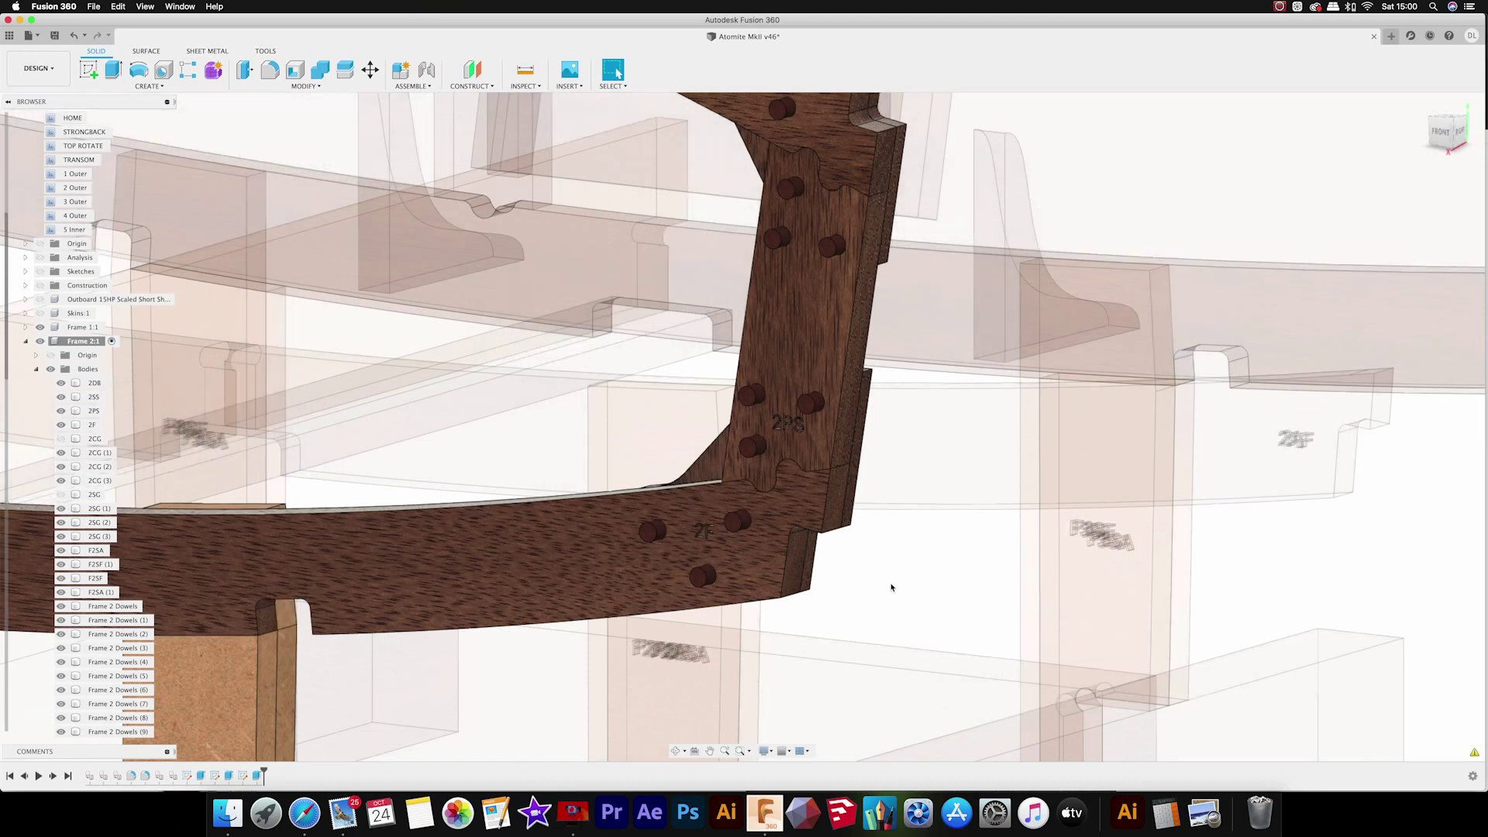
- Toggle the visibility of body 2F in Frame 2 and examine its dowelled corner joint with 2PS
shift+middle_drag(891, 587, 824, 565)
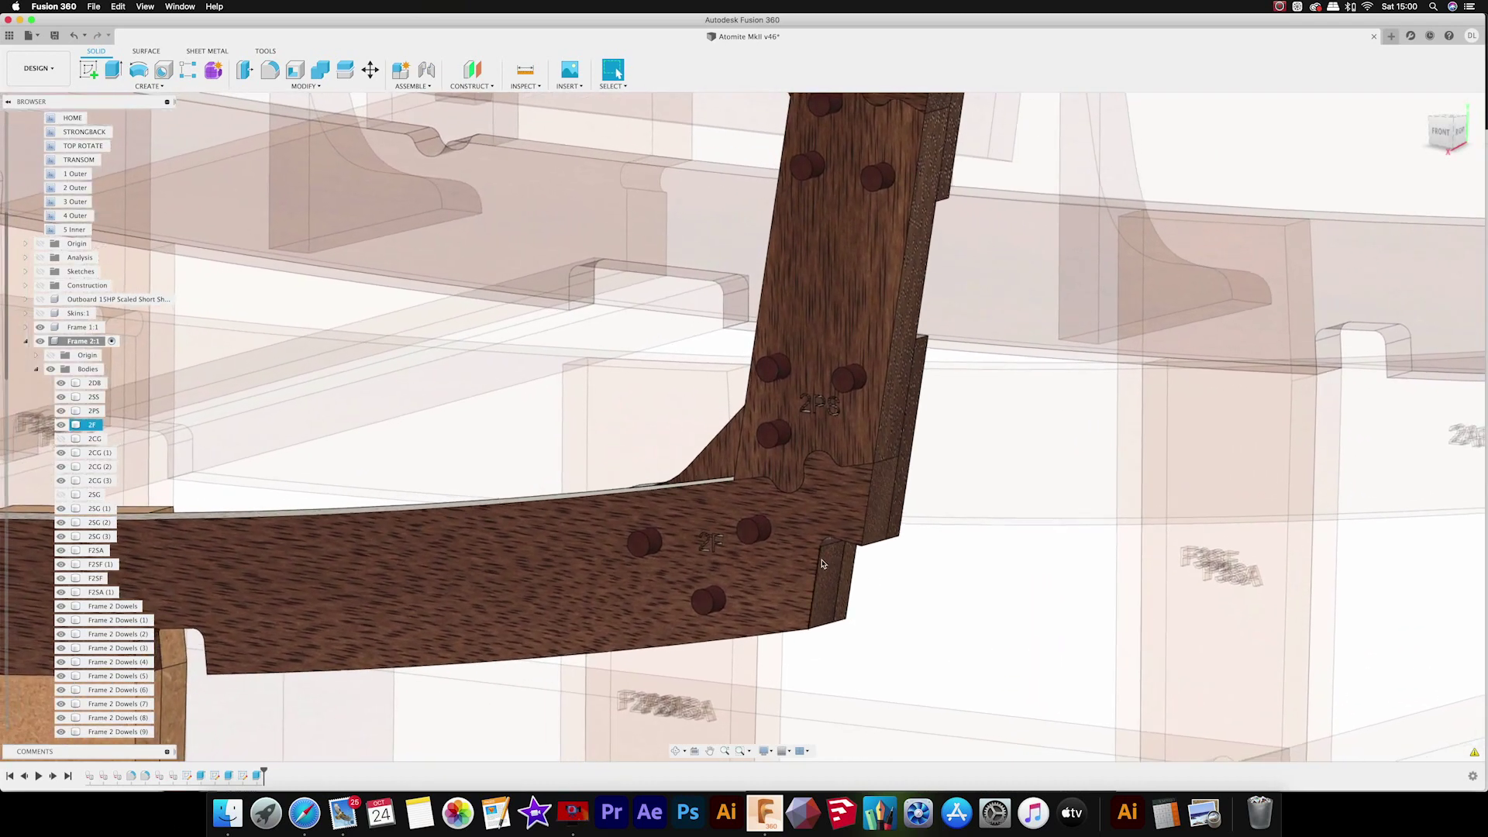
click(689, 581)
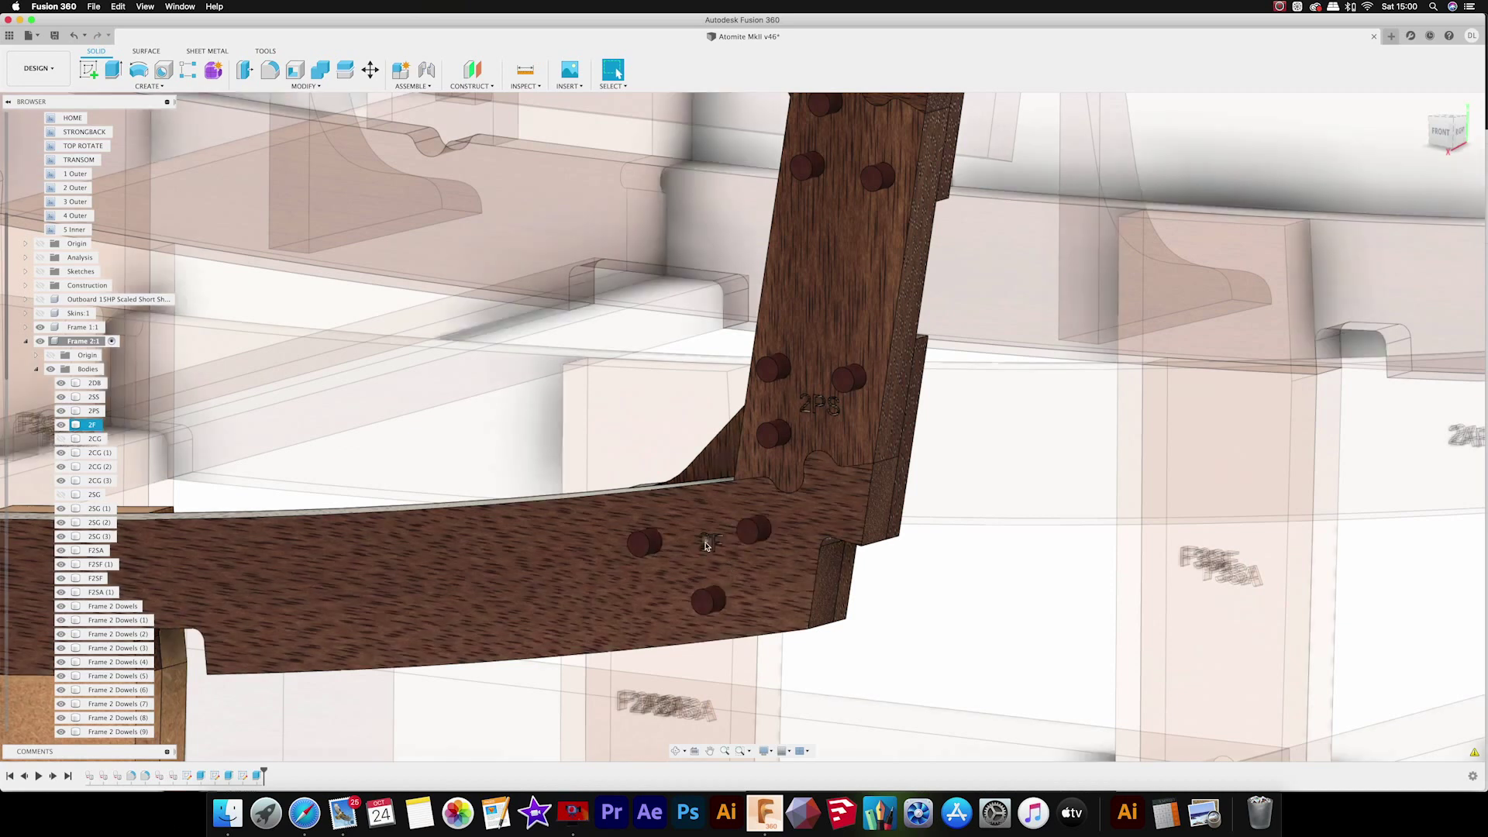
click(62, 425)
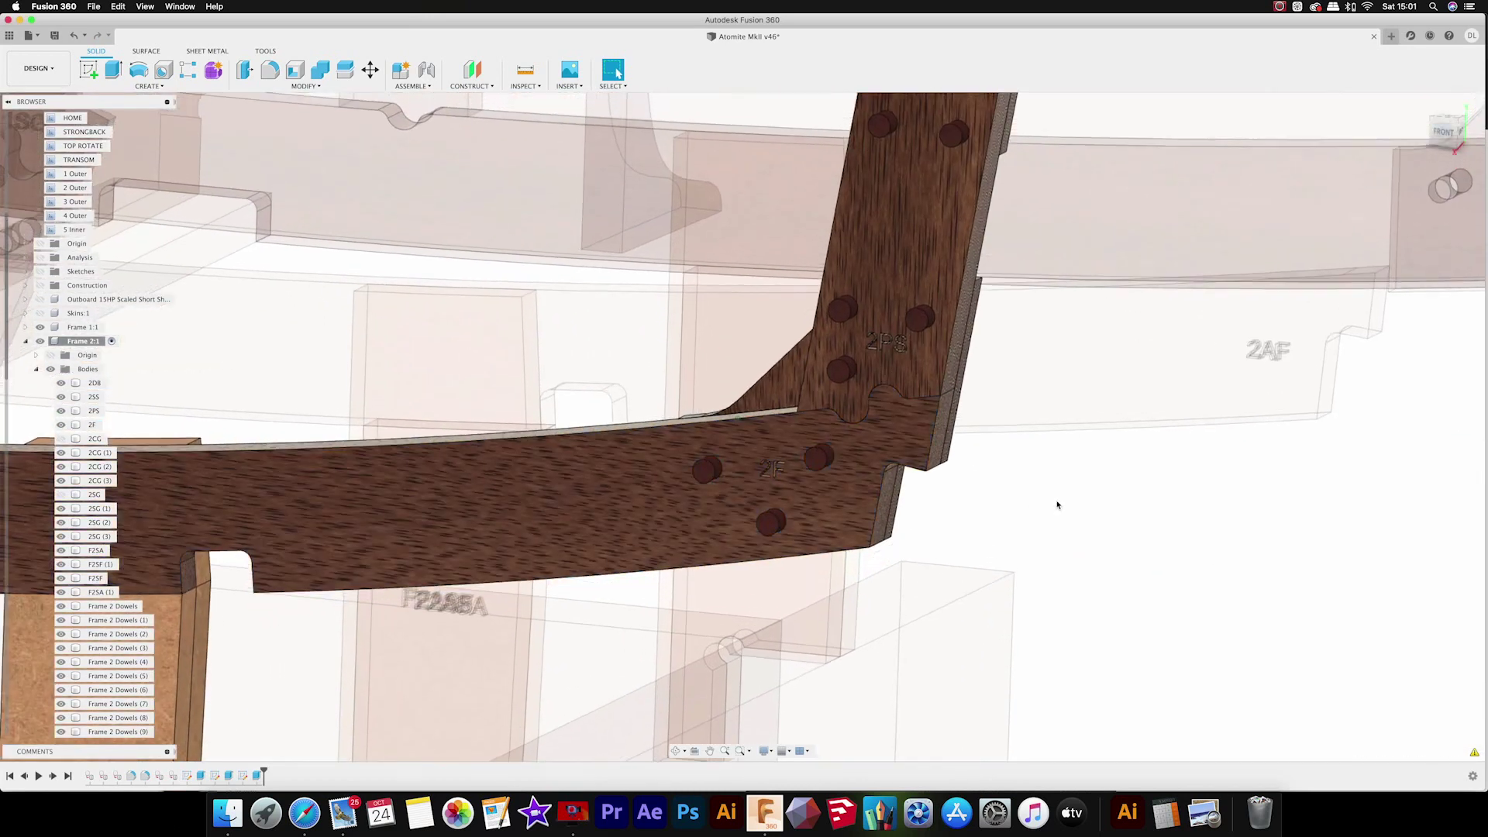
shift+middle_drag(1057, 505, 1057, 505)
click(860, 516)
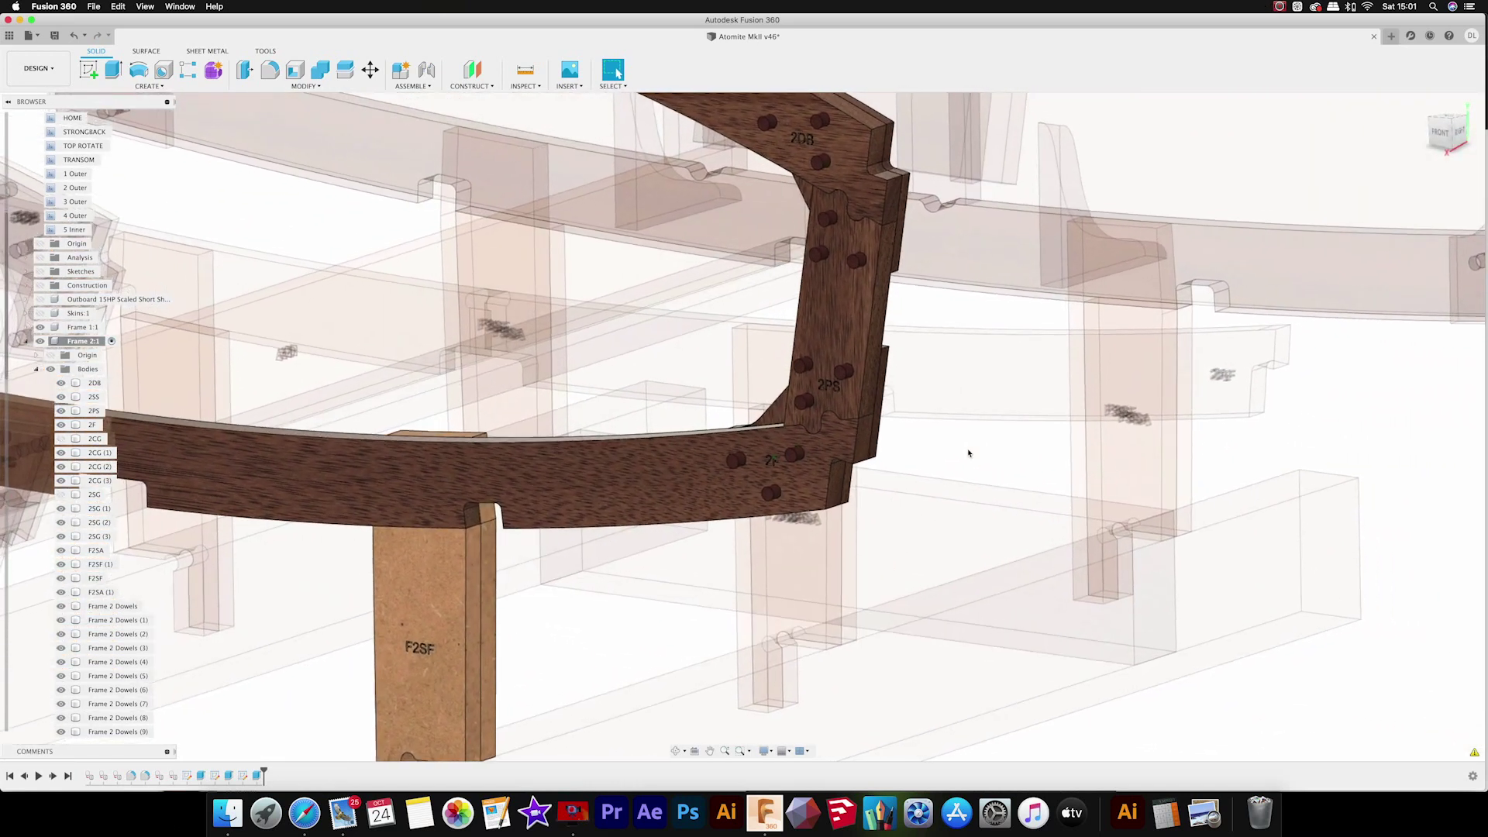
click(818, 446)
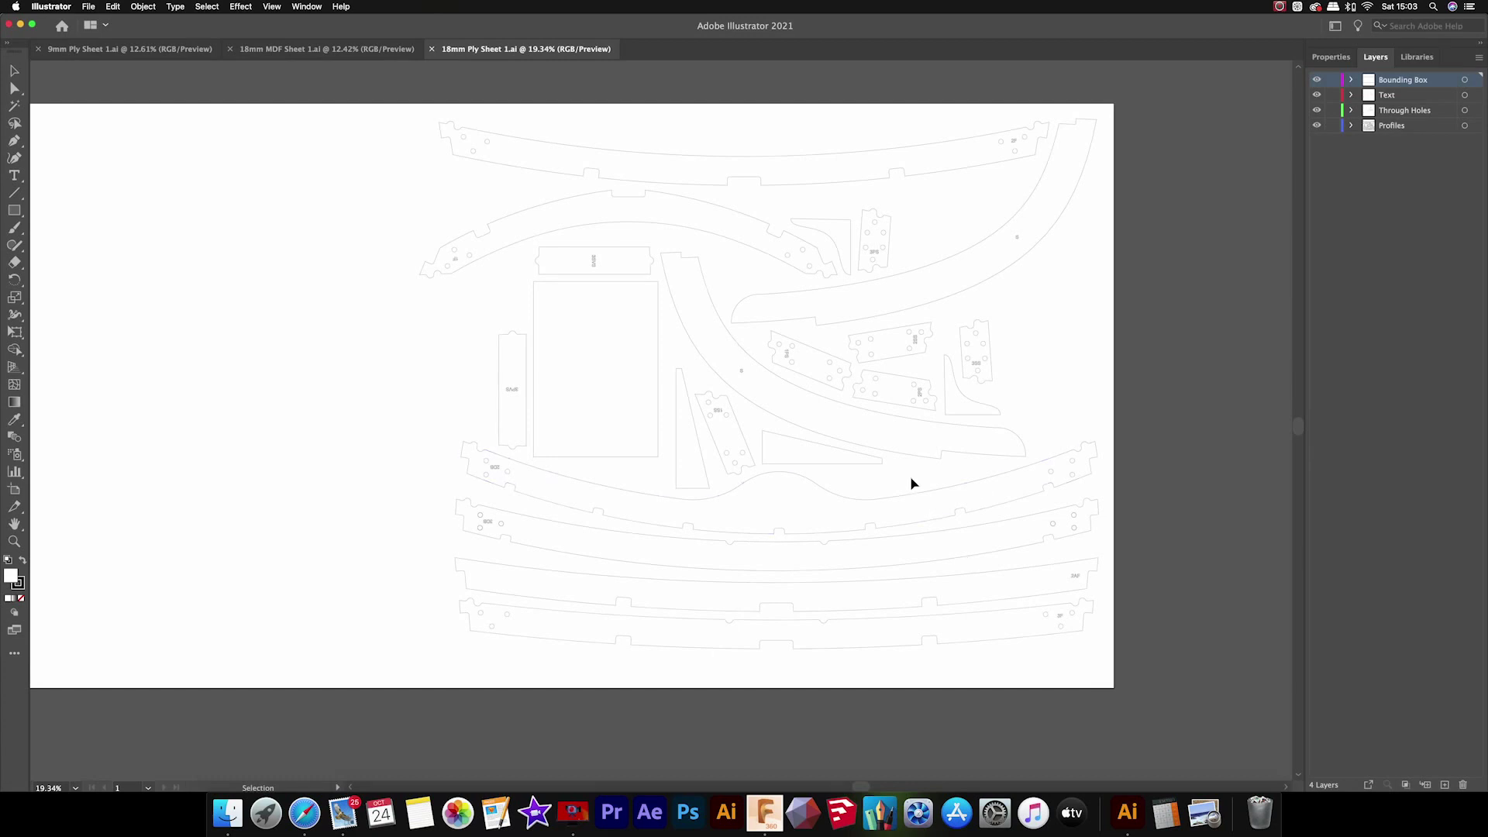
- Switch to Adobe Illustrator and examine the long curved frame profiles and their dowel holes along the lower part of 18mm Ply Sheet 1
alt+scroll(912, 483, up, 4)
scroll(912, 484, down, 3)
scroll(912, 484, left, 3)
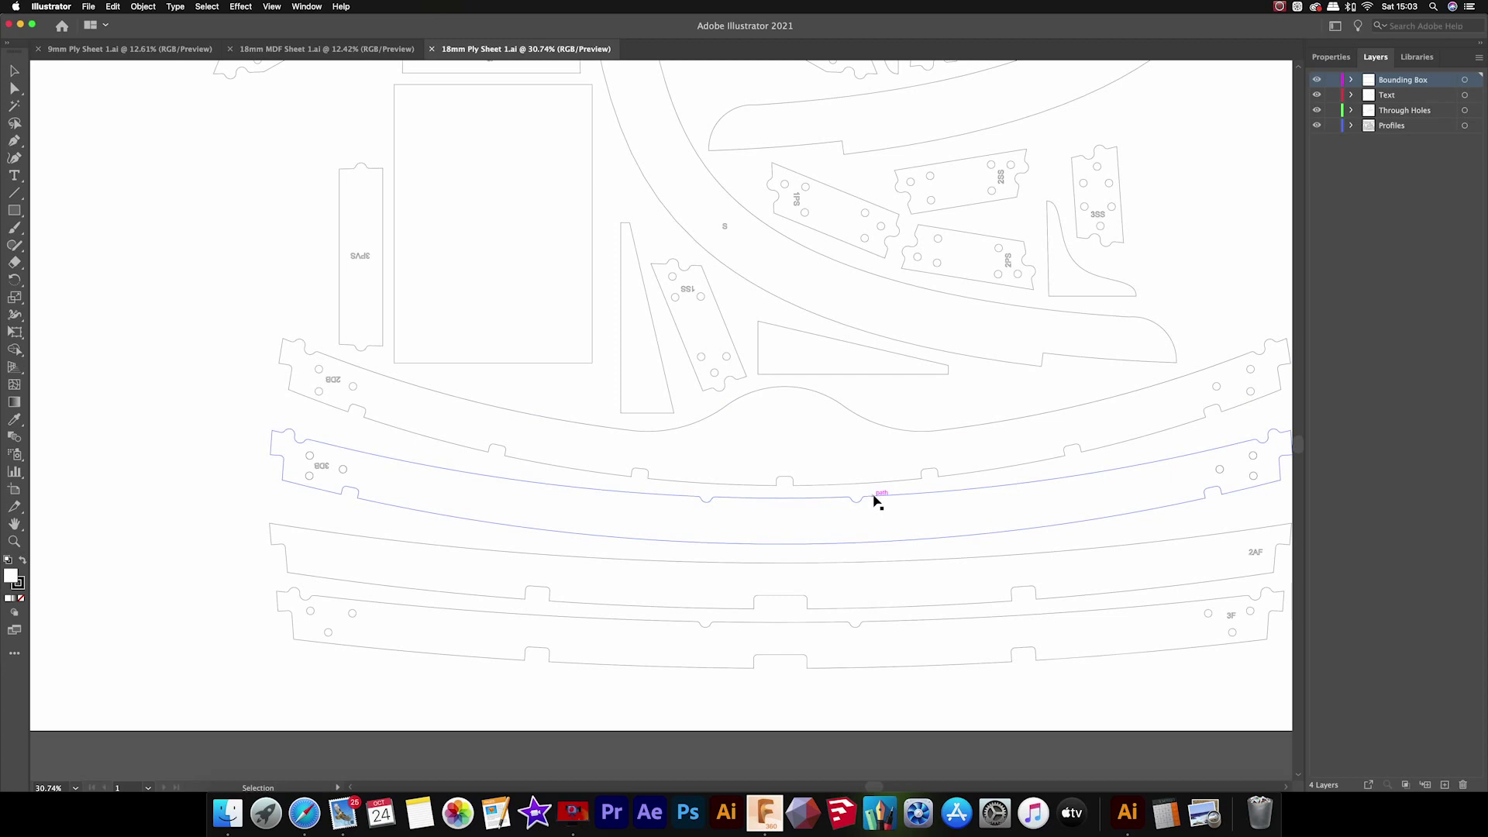
alt+scroll(934, 418, down, 7)
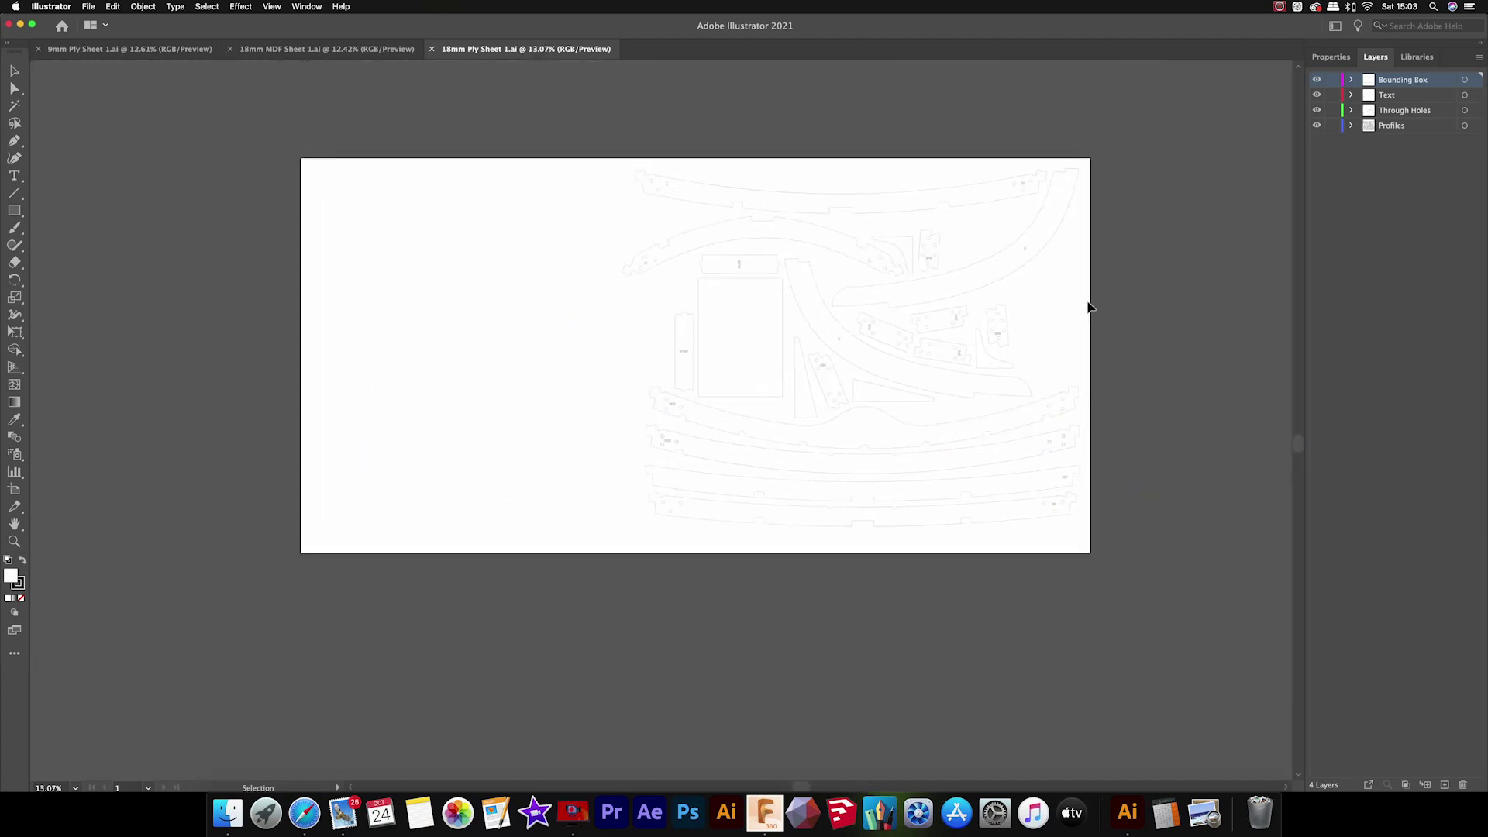
alt+scroll(1021, 402, up, 8)
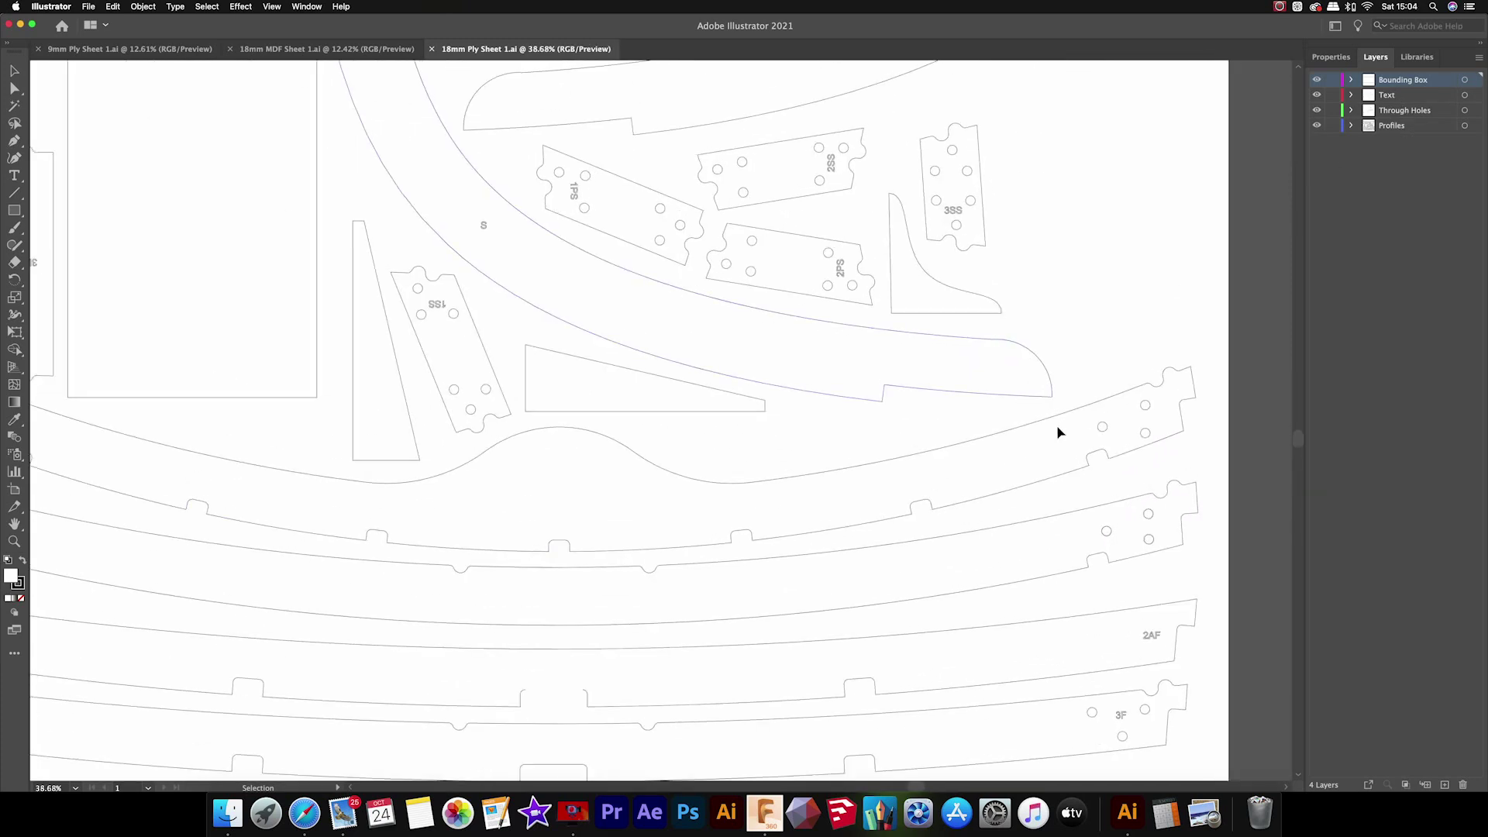
scroll(1030, 462, down, 1)
scroll(1030, 462, right, 1)
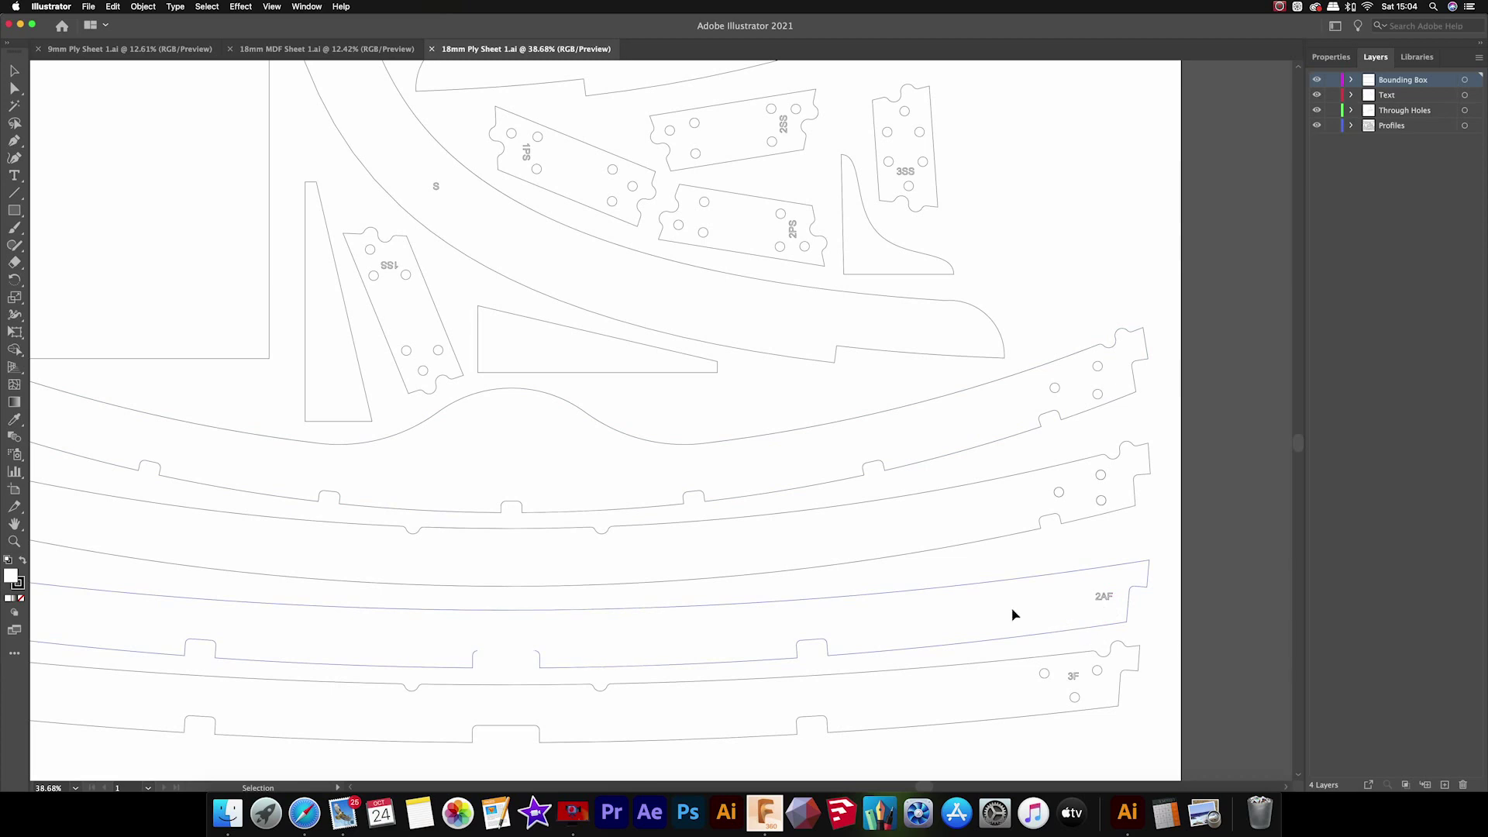
- Examine the side pieces, stem layers and upper frame profiles nested on 18mm Ply Sheet 1
alt+scroll(1013, 615, down, 5)
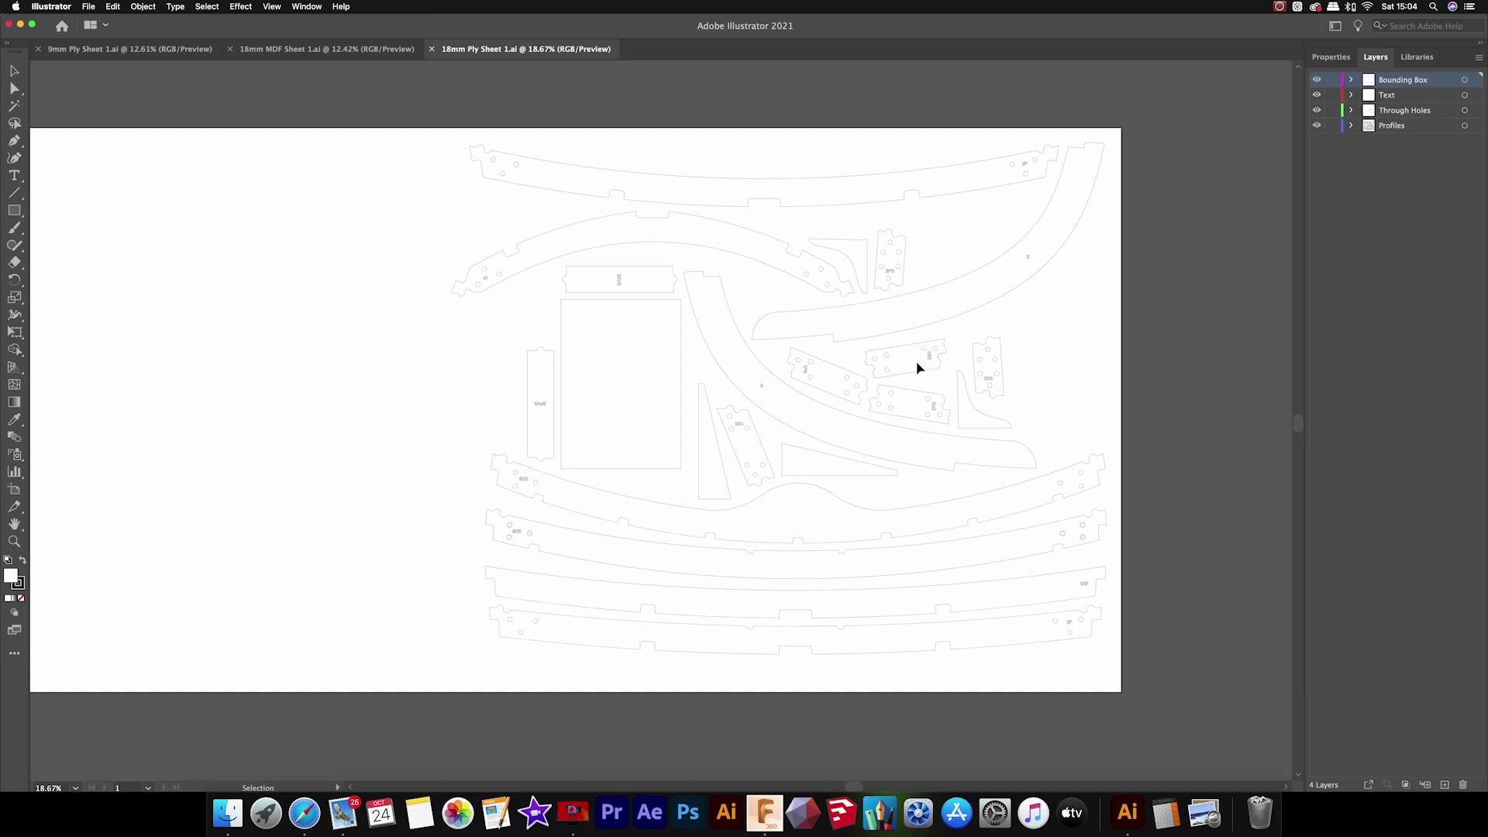
alt+scroll(845, 373, up, 4)
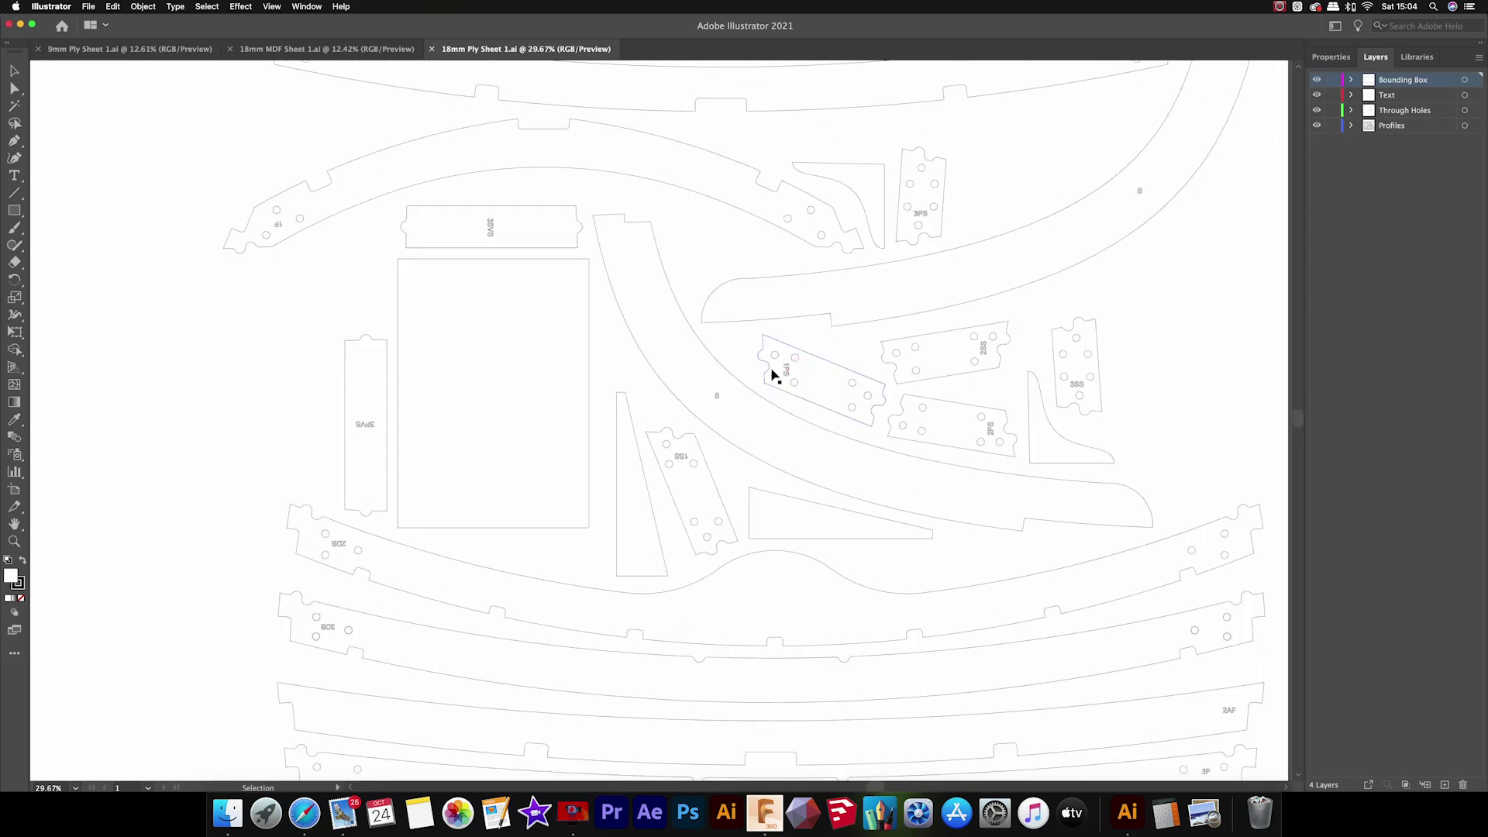
scroll(664, 344, up, 2)
scroll(664, 344, up, 5)
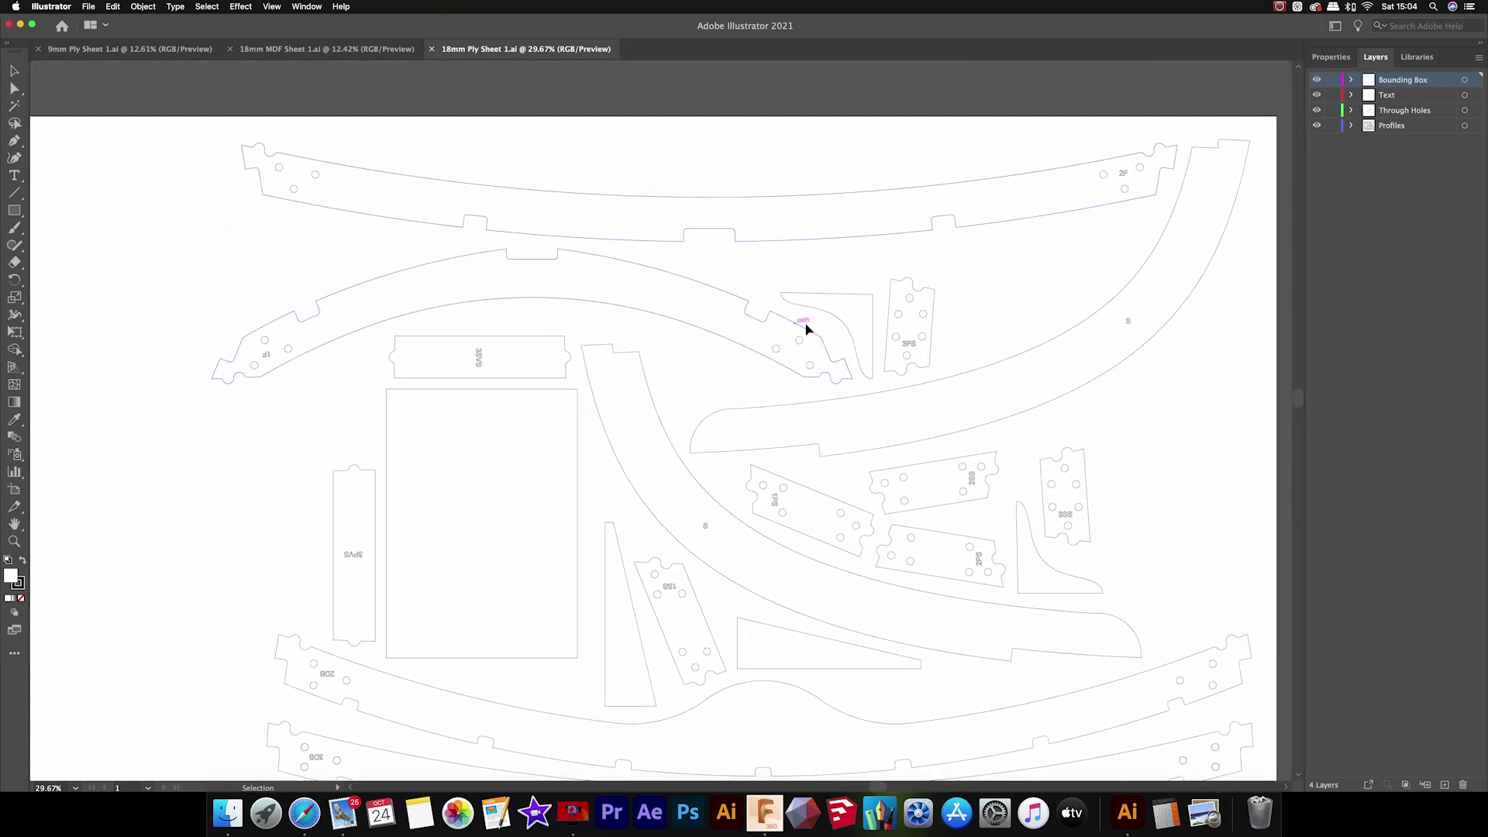
alt+scroll(900, 348, down, 5)
- Bring up the 18mm MDF Sheet 1 document and examine its nested support leg and keel form profiles
click(318, 49)
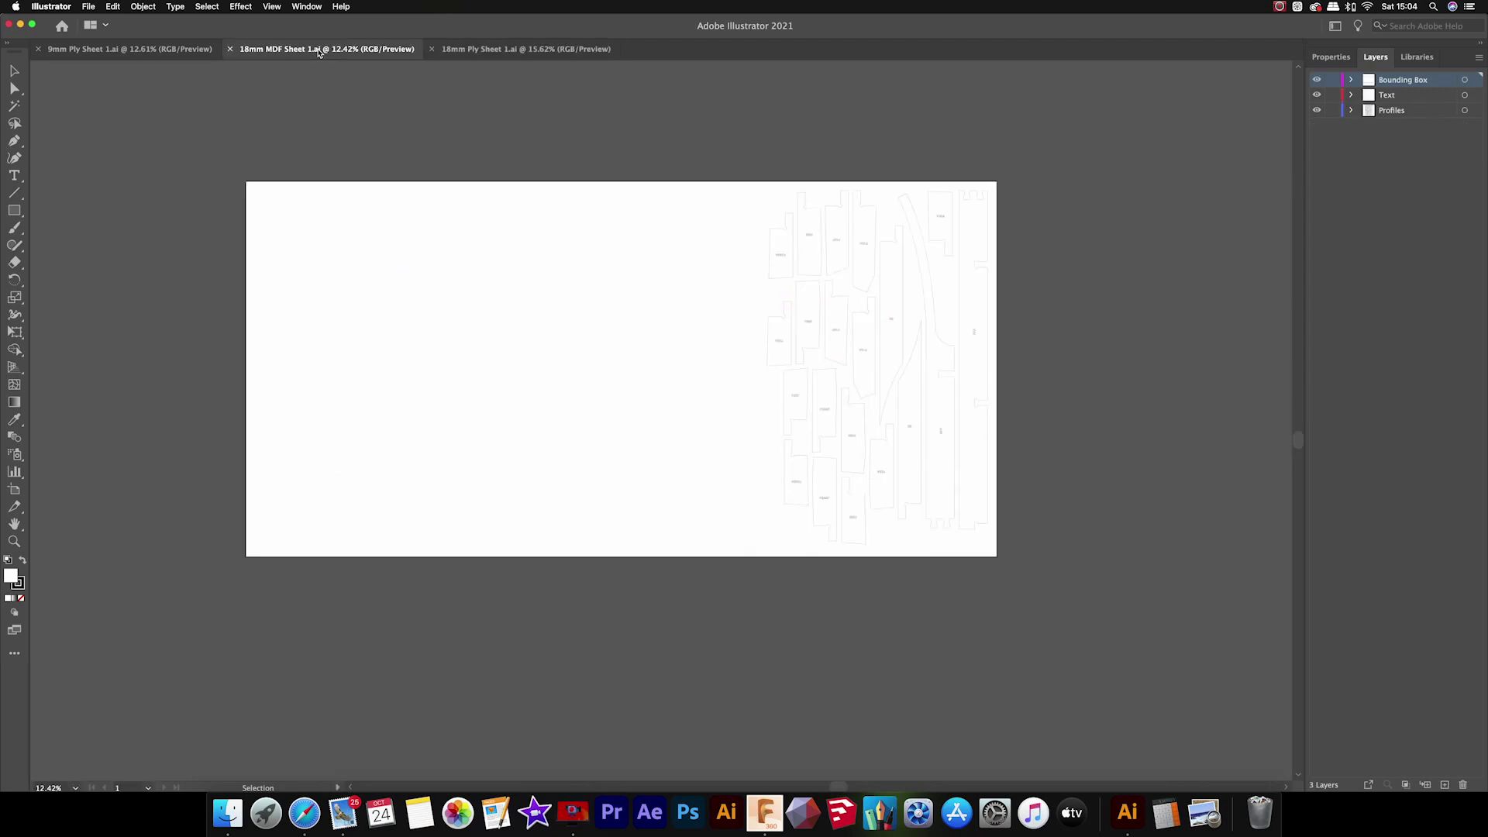
scroll(721, 313, up, 3)
alt+scroll(721, 313, up, 2)
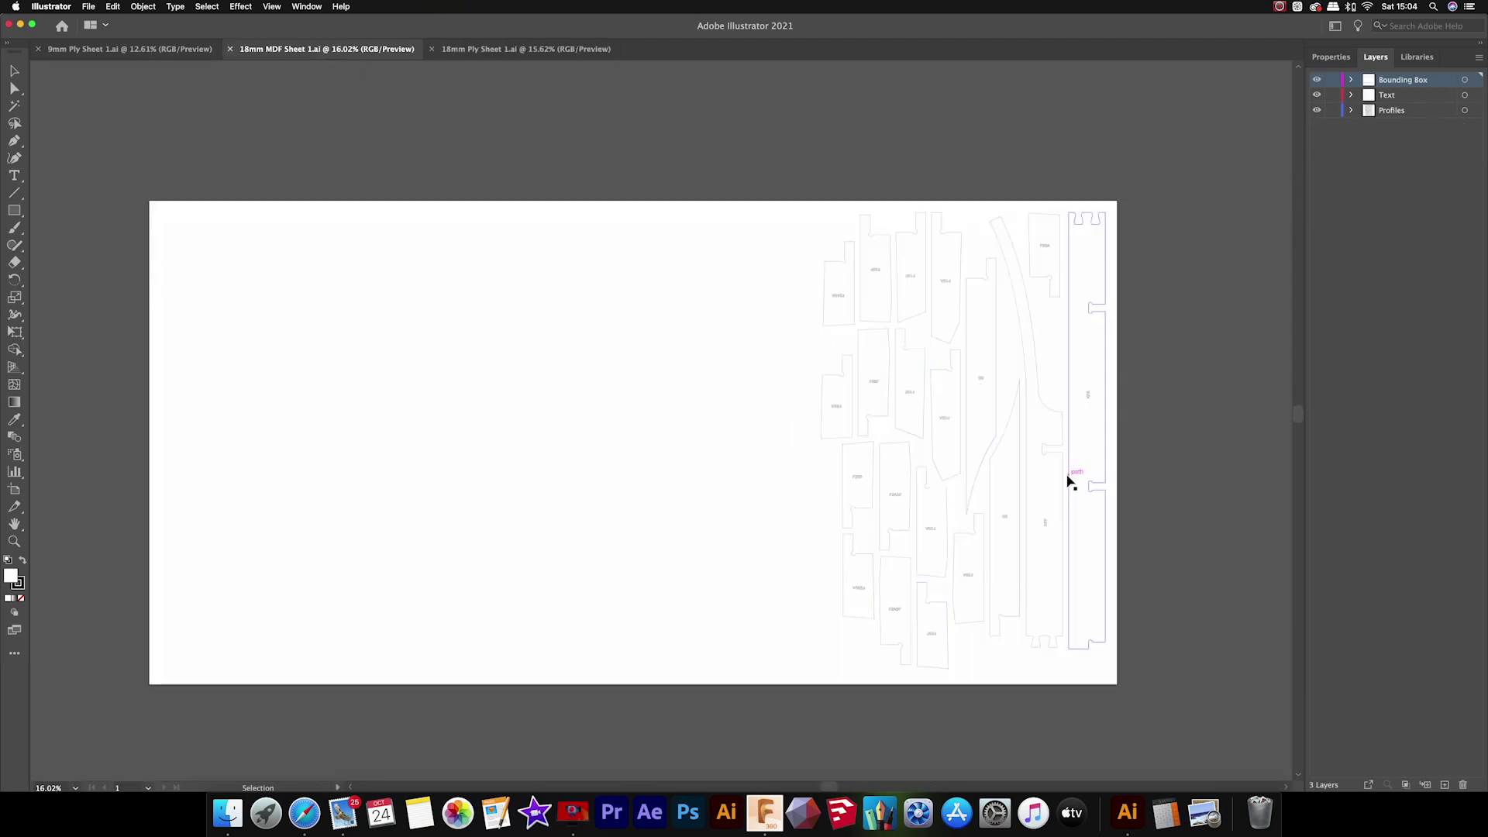
- Revisit 18mm Ply Sheet 1, and bring up 9mm Ply Sheet 1 to examine its transom and gusset profiles
click(526, 49)
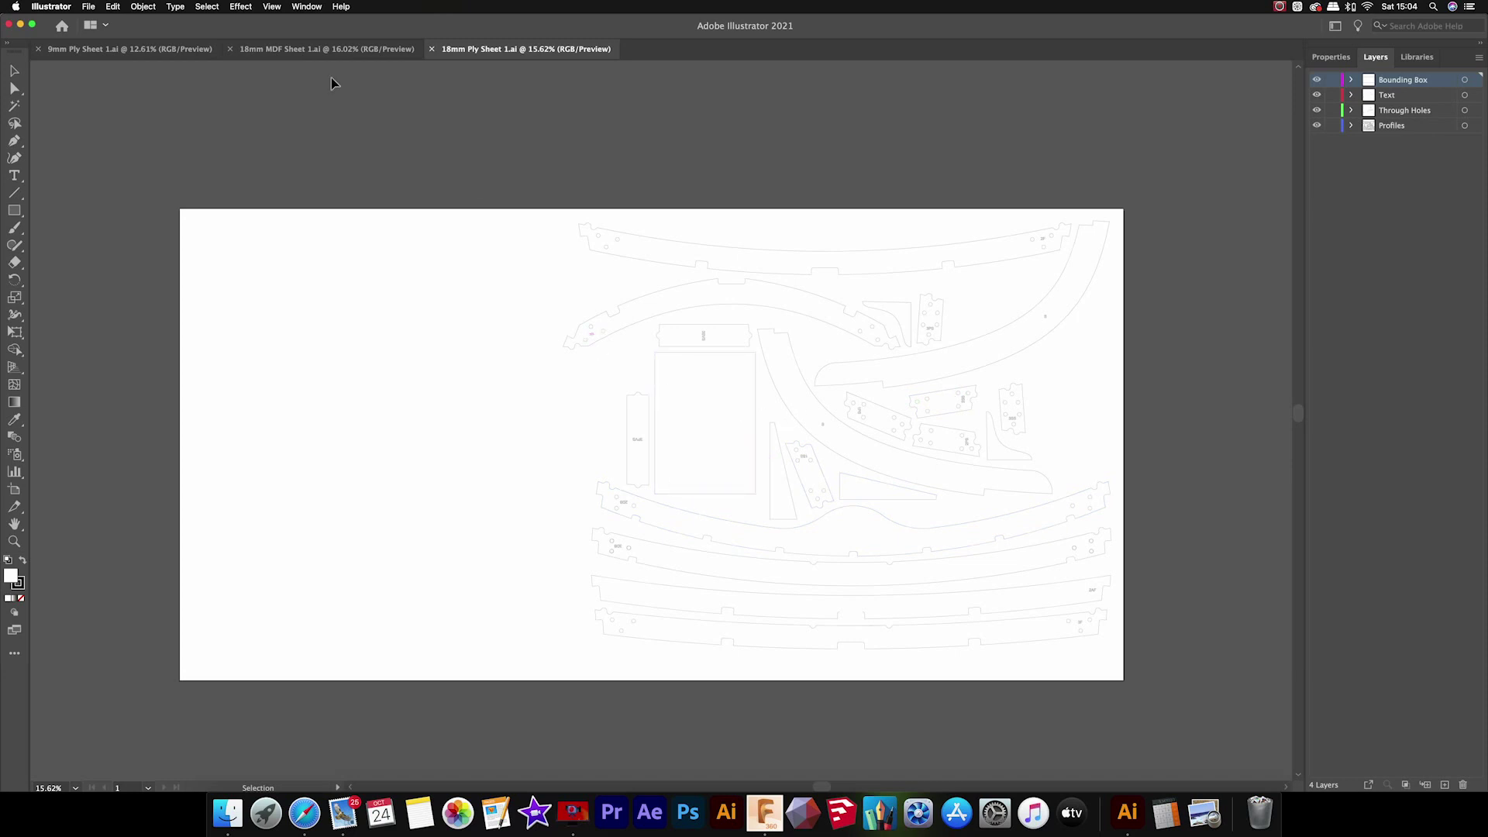
click(152, 48)
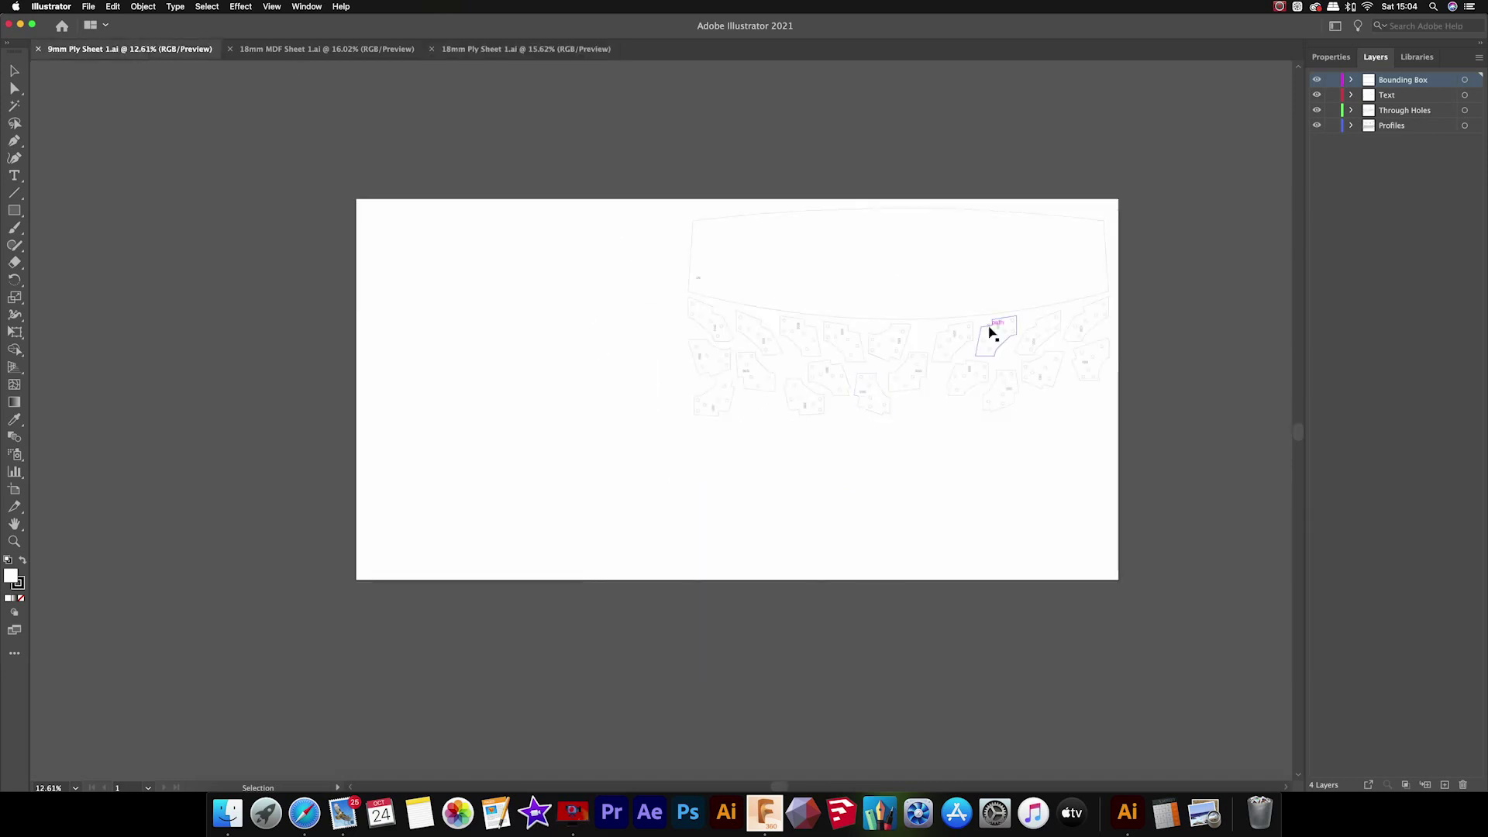
alt+scroll(991, 332, up, 2)
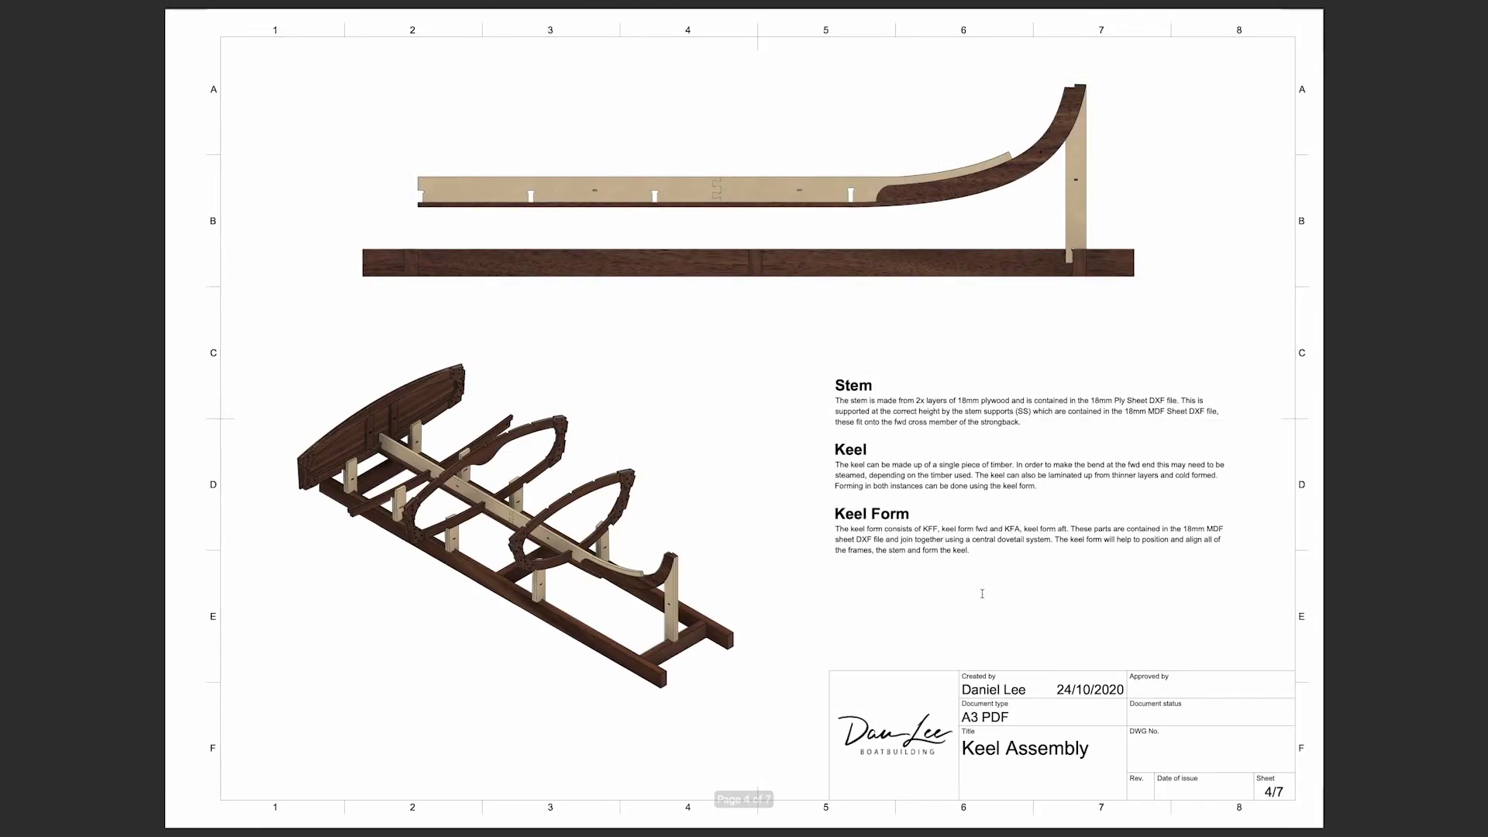
- Advance the PDF plans from the Keel Assembly drawing to the Strongback drawing on sheet 5
scroll(1000, 593, down, 5)
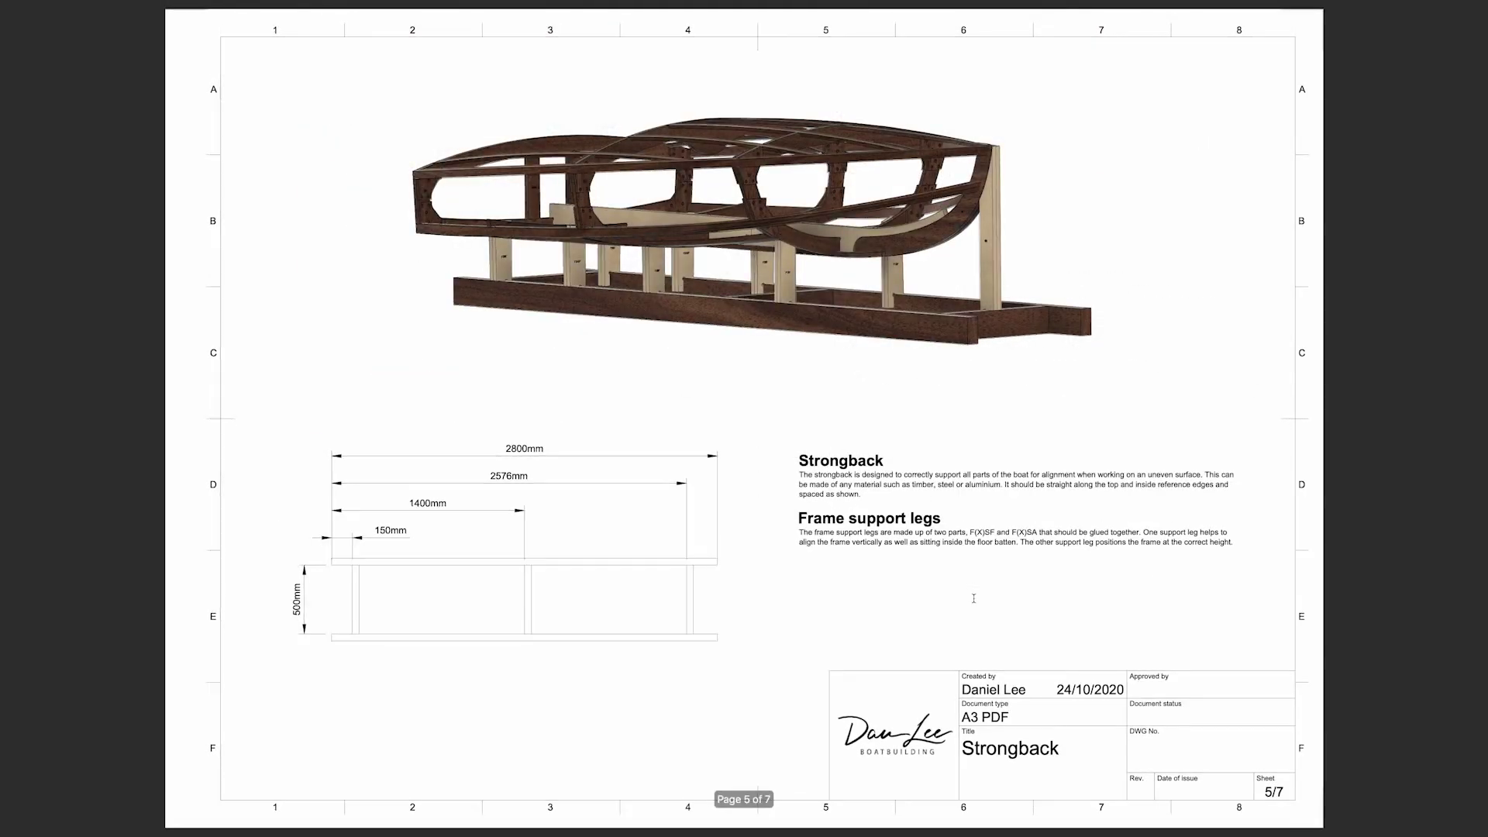